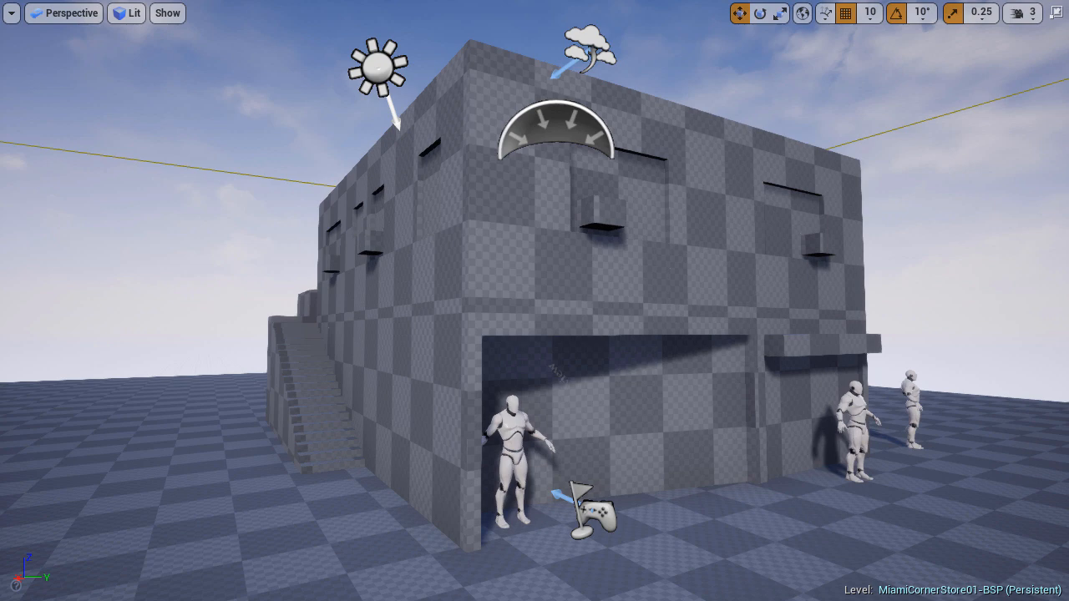
Leave the full-screen viewport and try multi-selecting the front wall brushes and the ground-floor opening brush
key("F11")
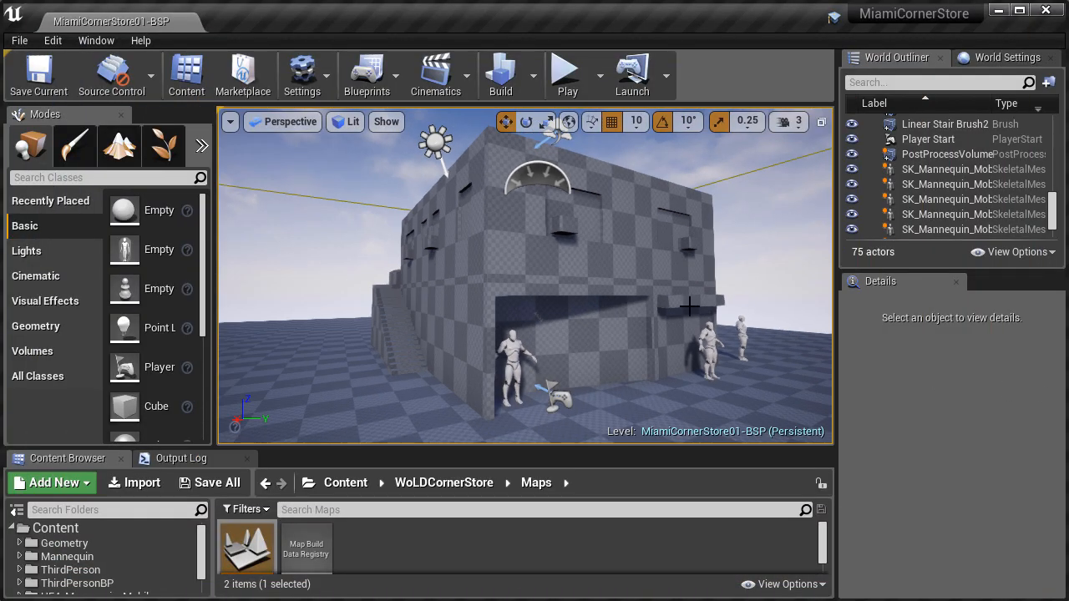
left_click(536, 246)
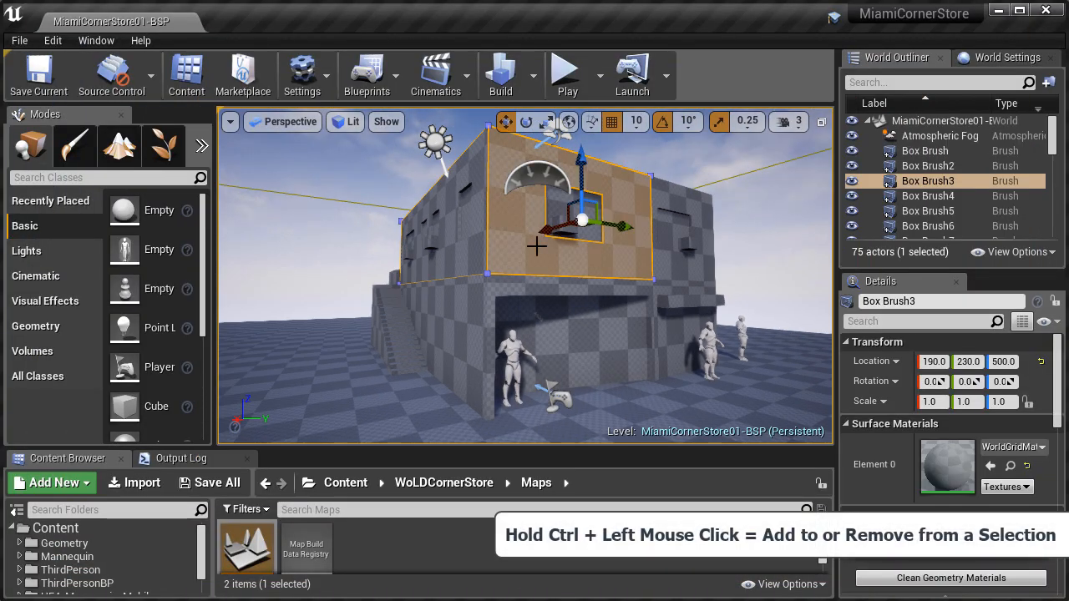
left_click(524, 301, "ctrl")
left_click(546, 317, "ctrl")
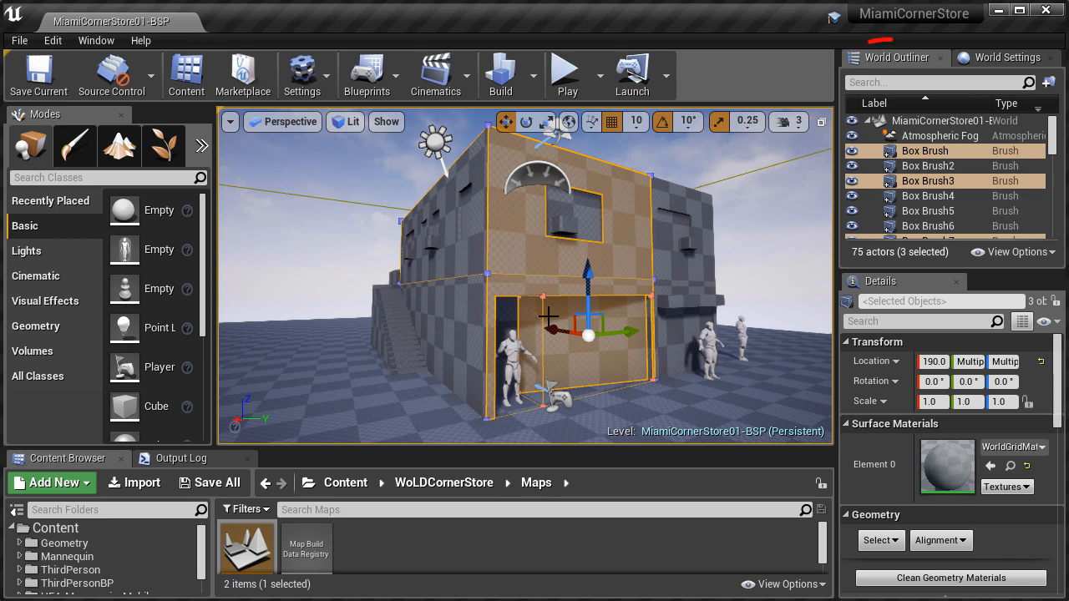
key("Escape")
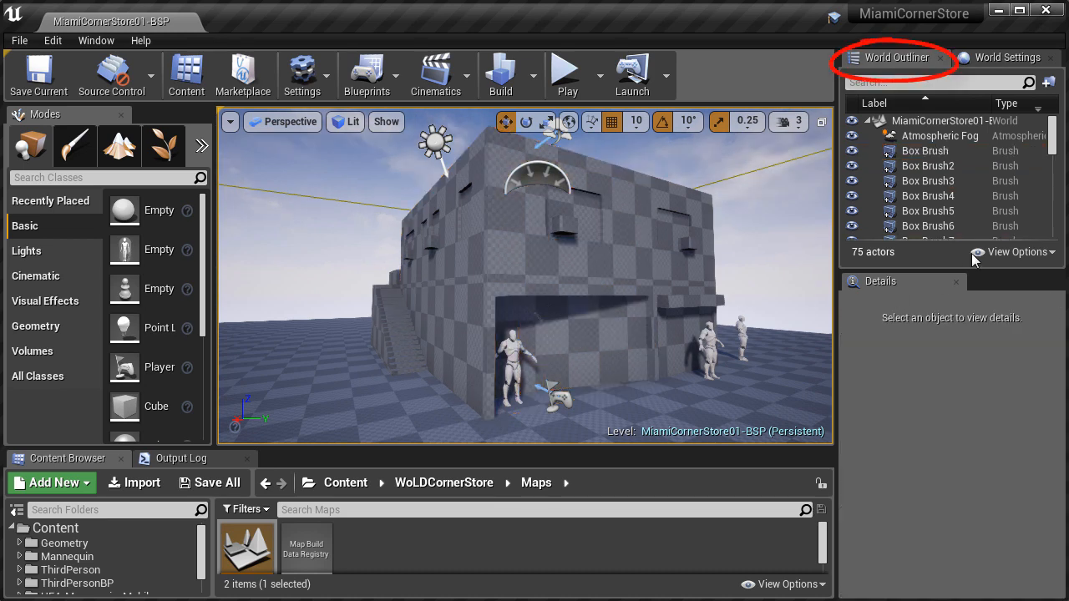
Select every box brush from Box Brush through Box Brush46 in the level's actor list
left_click(933, 155)
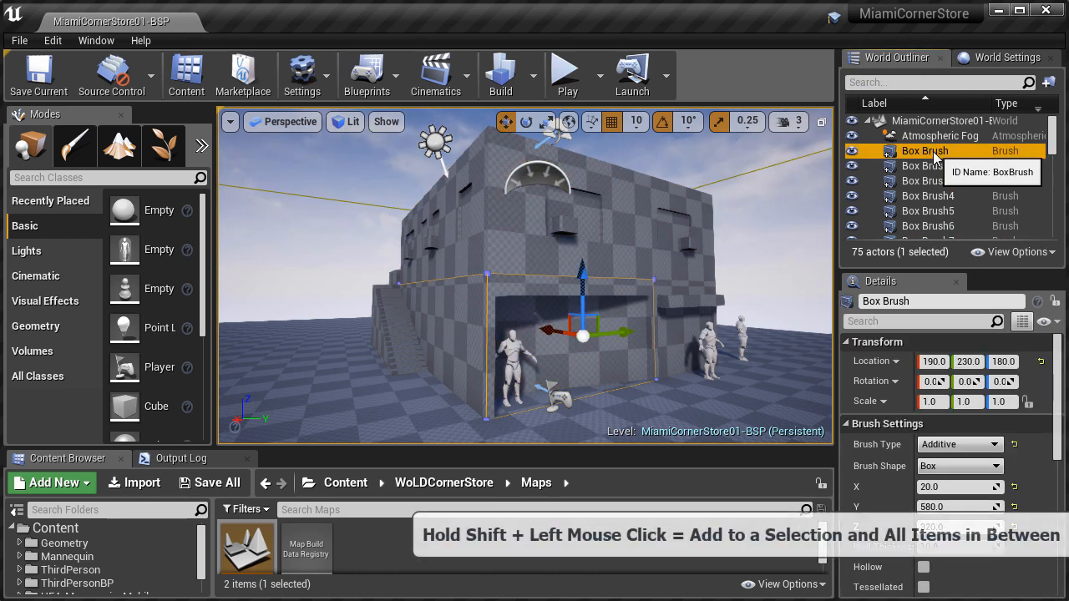
left_click(927, 211, "shift")
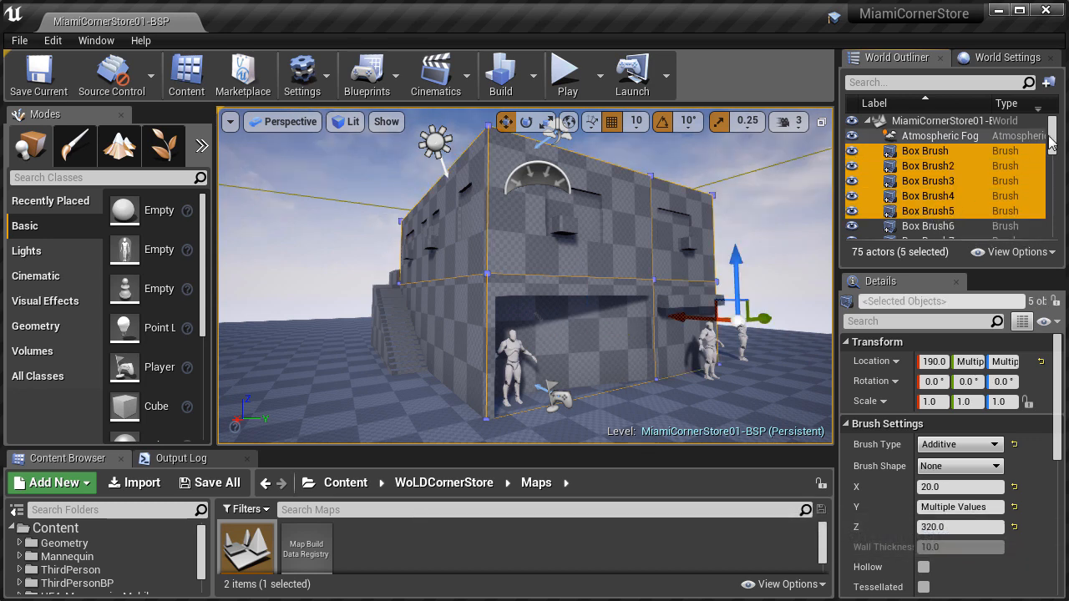
scroll(1054, 143, "down", 2)
left_click_drag(1053, 144, 1055, 186)
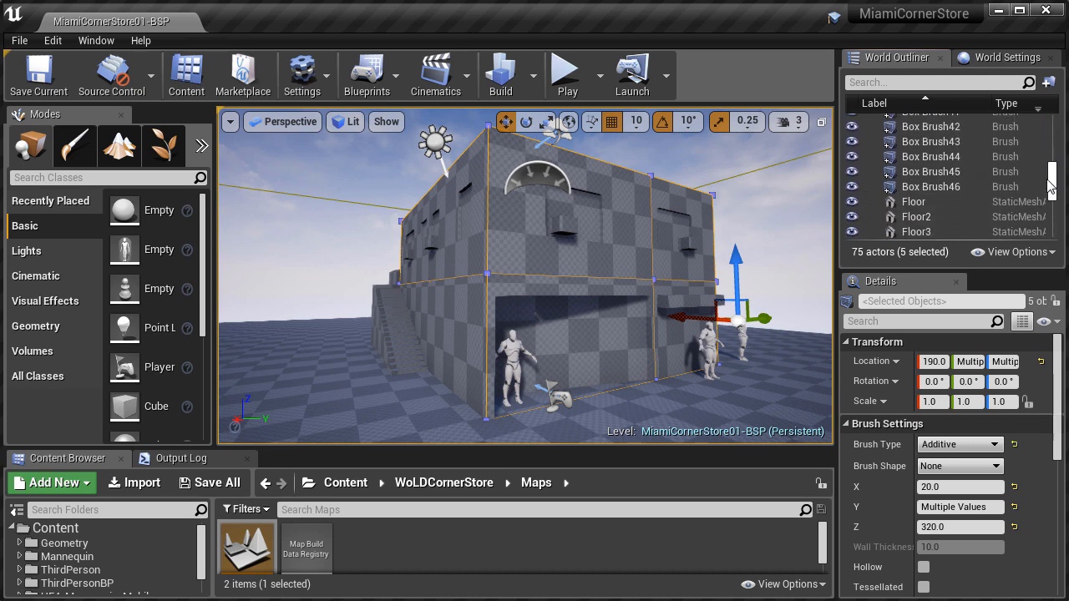
left_click(926, 186, "shift")
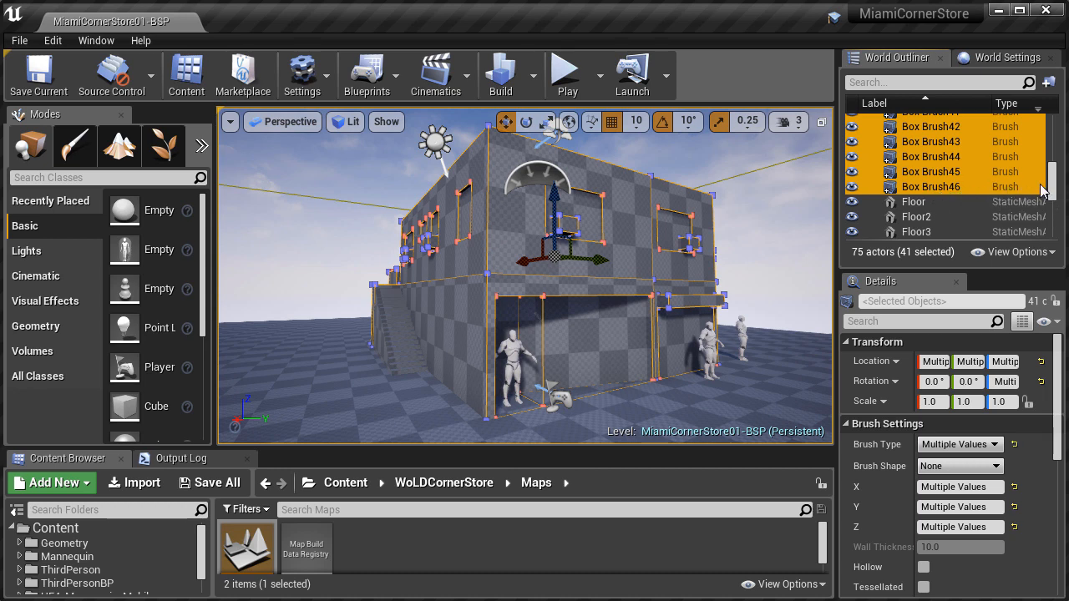
Add Linear Stair Brush and Linear Stair Brush2 to the box brush selection
left_click_drag(1053, 188, 1054, 211)
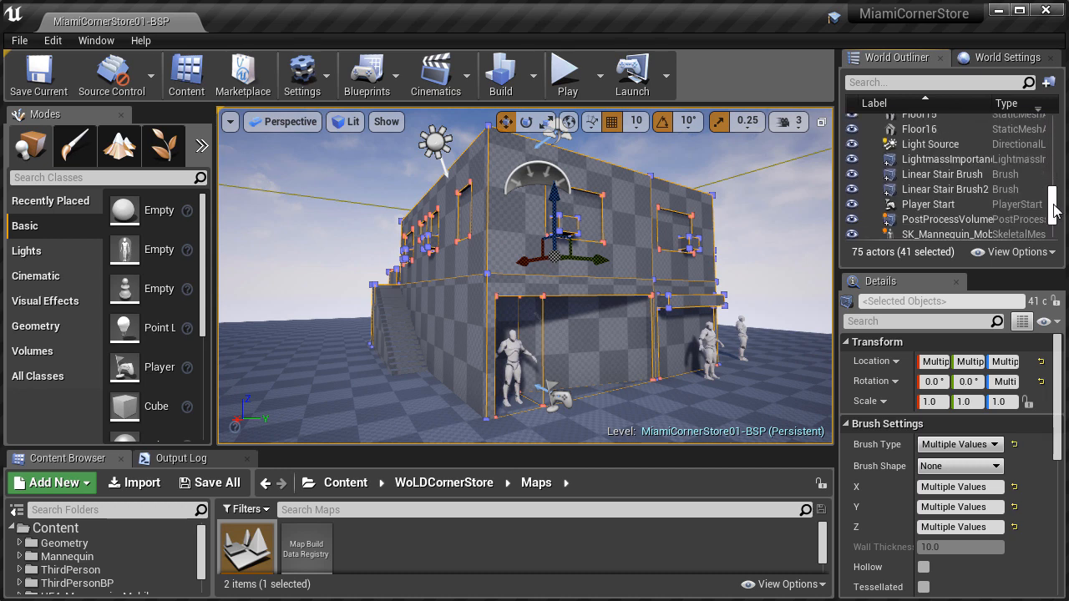
left_click(927, 175, "ctrl")
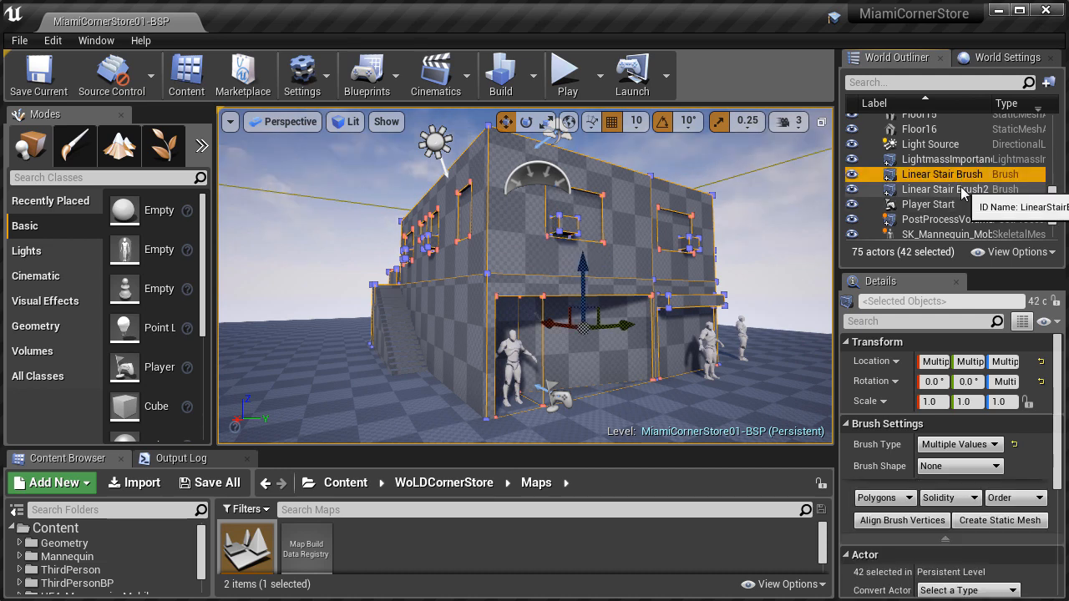
left_click(943, 189, "ctrl")
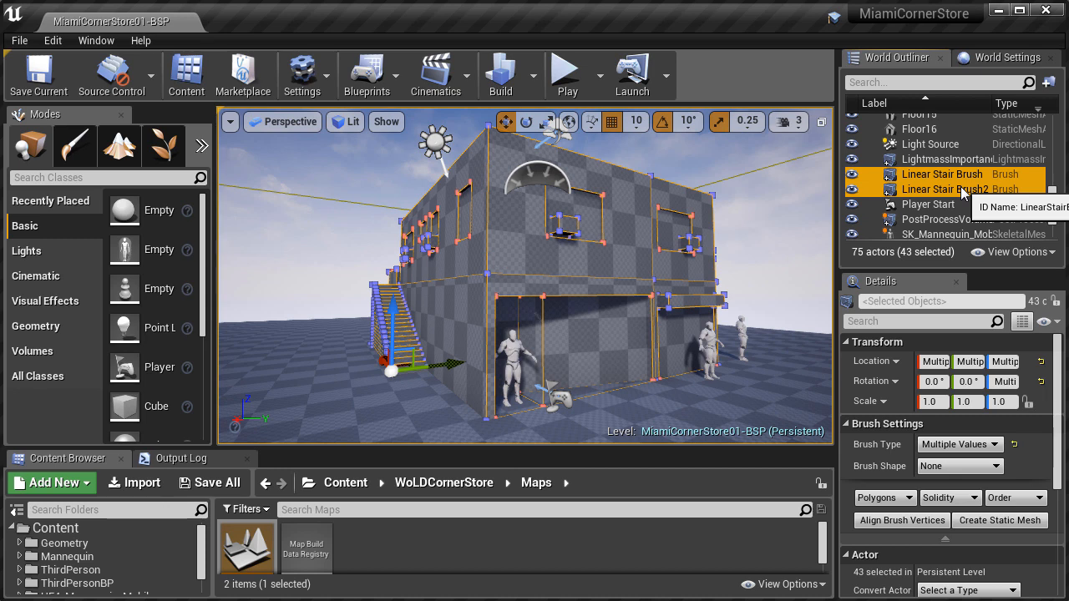
Group the selected box and stair brushes, then deselect and reselect the building as one group
right_click_drag(621, 252, 612, 260)
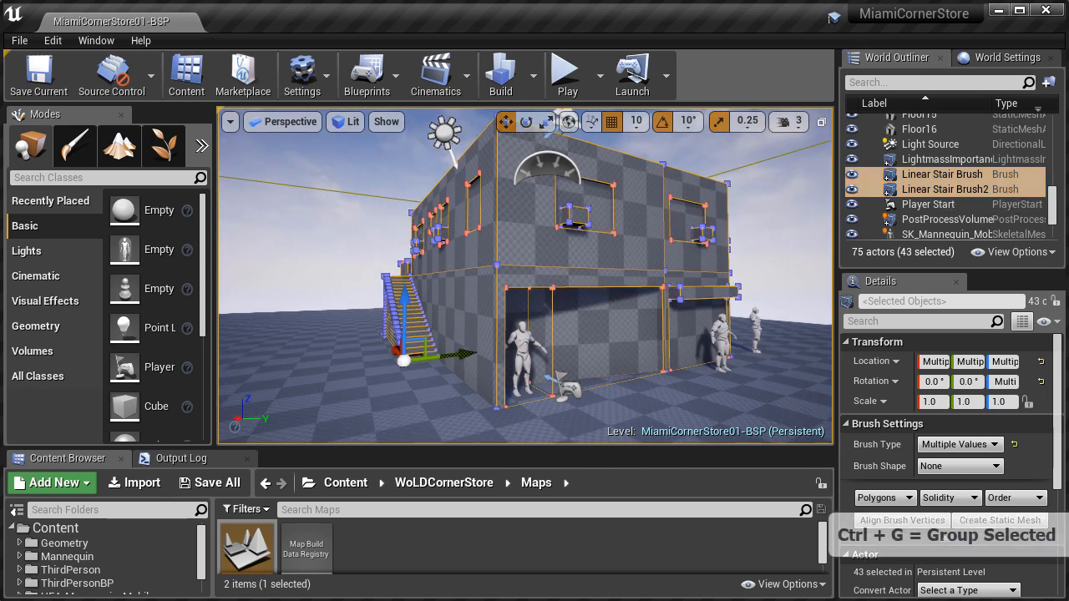
key("ctrl+g")
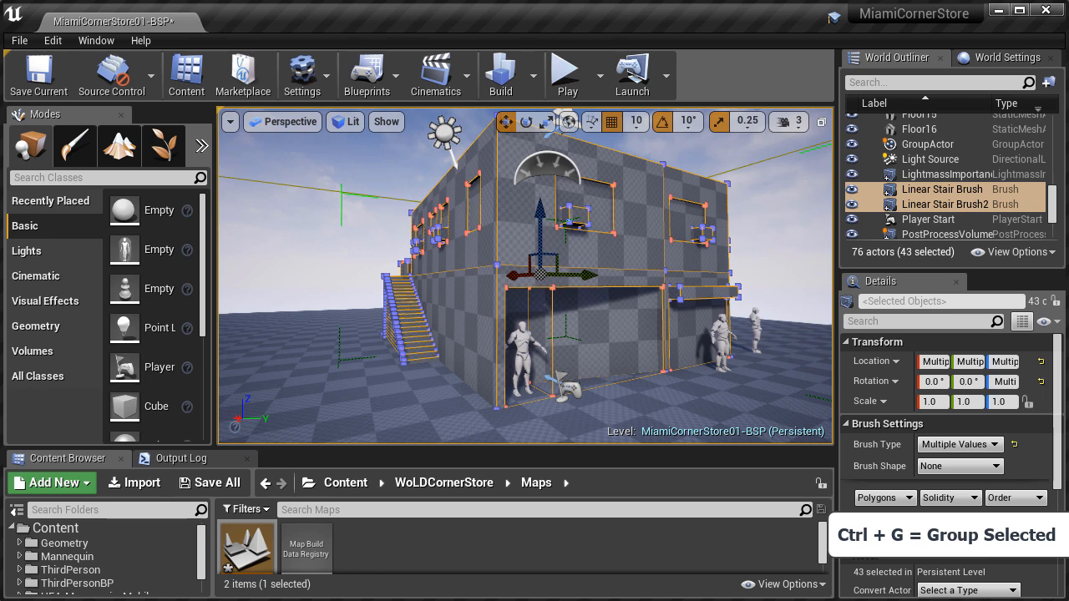
key("Escape")
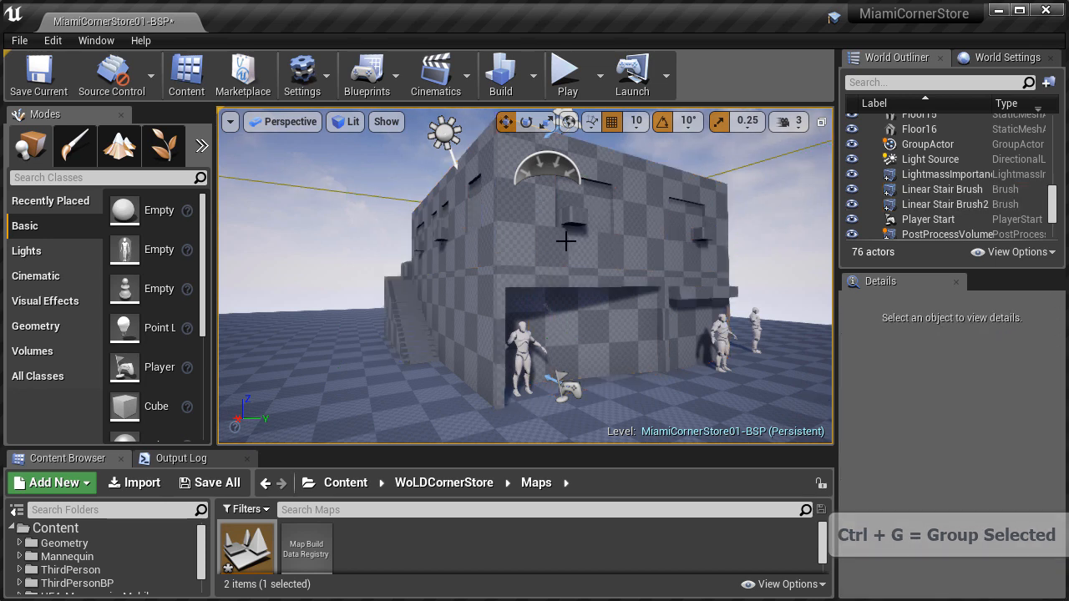
left_click(597, 249)
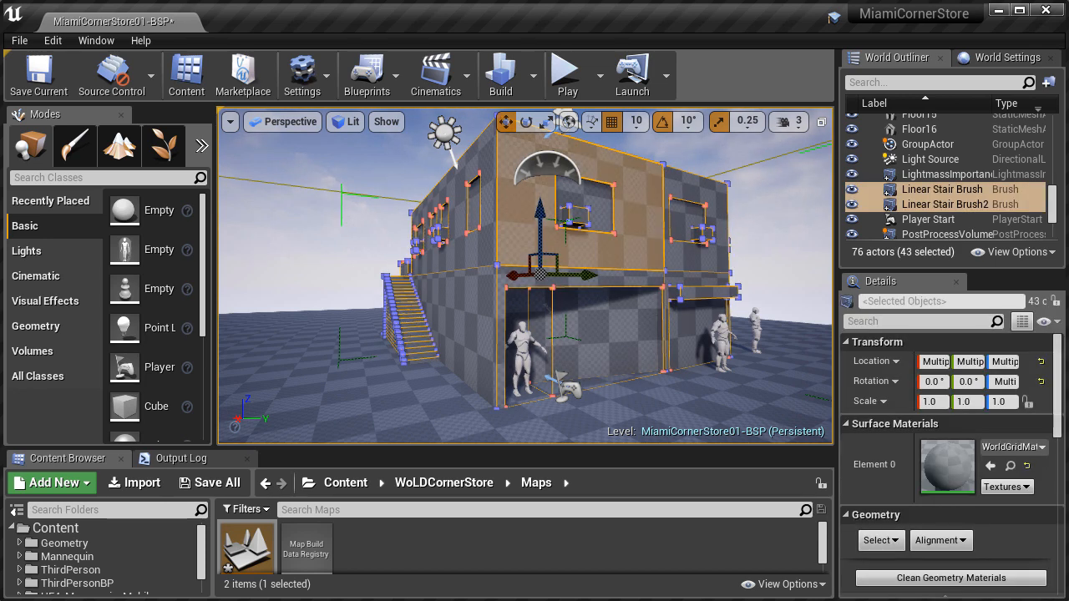
Frame the building in the four-view layout, ungroup and regroup its brushes, and reselect the group in the perspective view
left_click(821, 122)
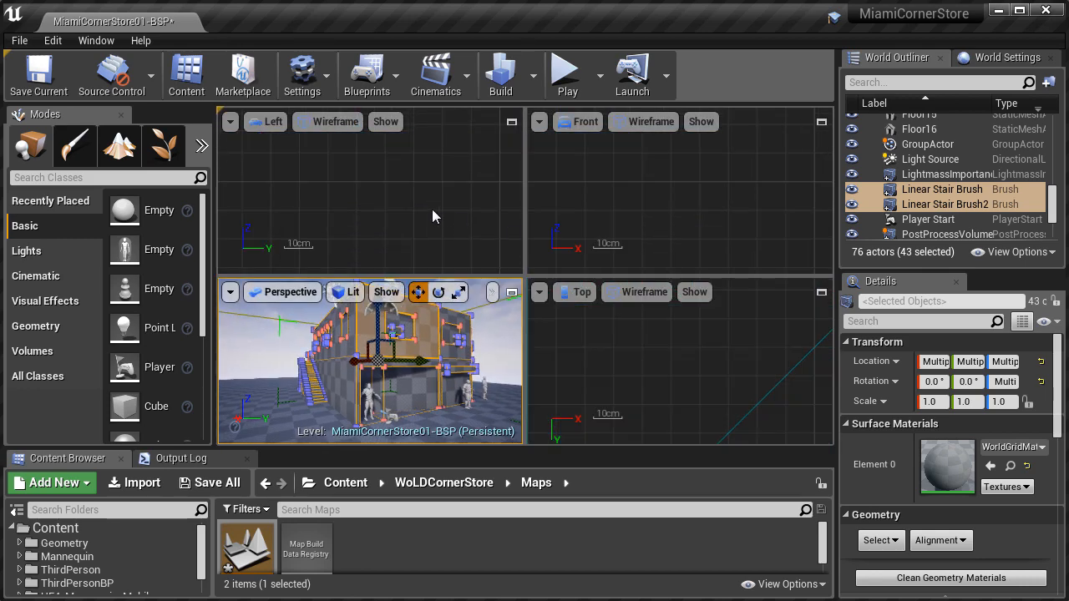
key("f")
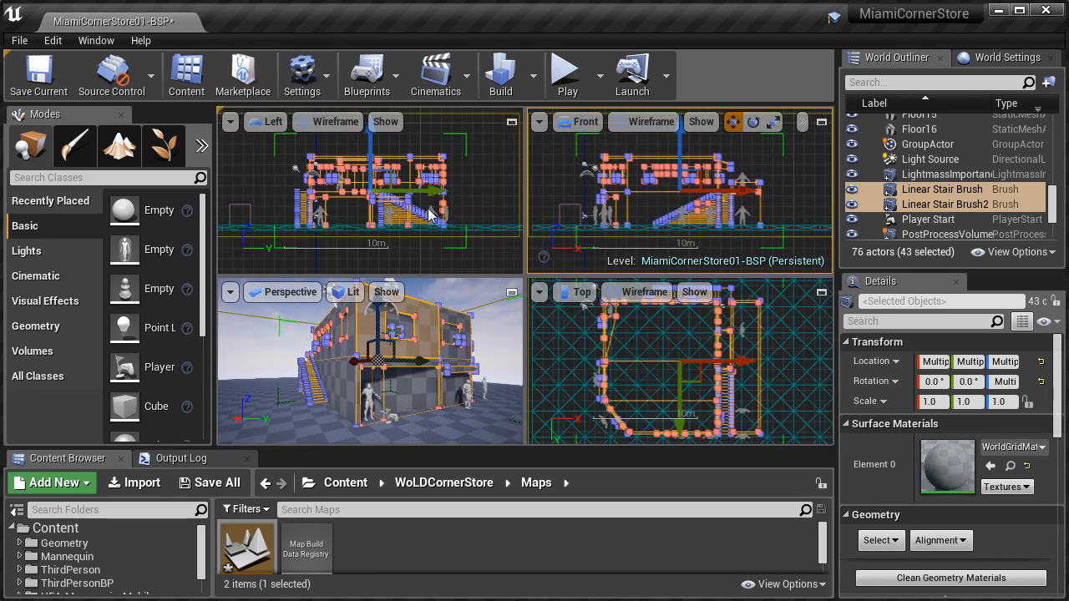
right_click(253, 166)
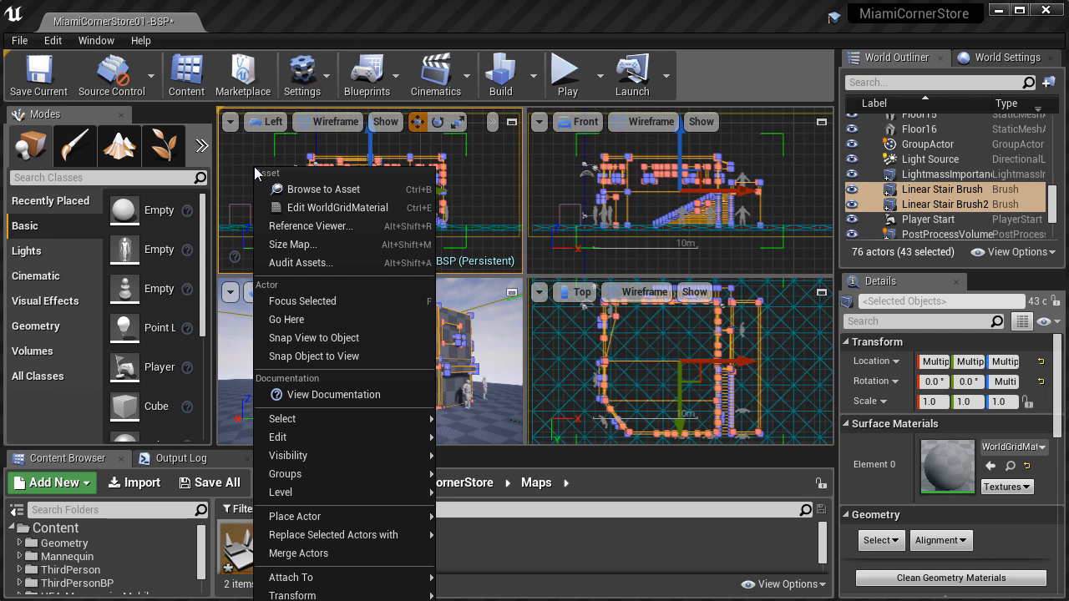
mouse_move(334, 474)
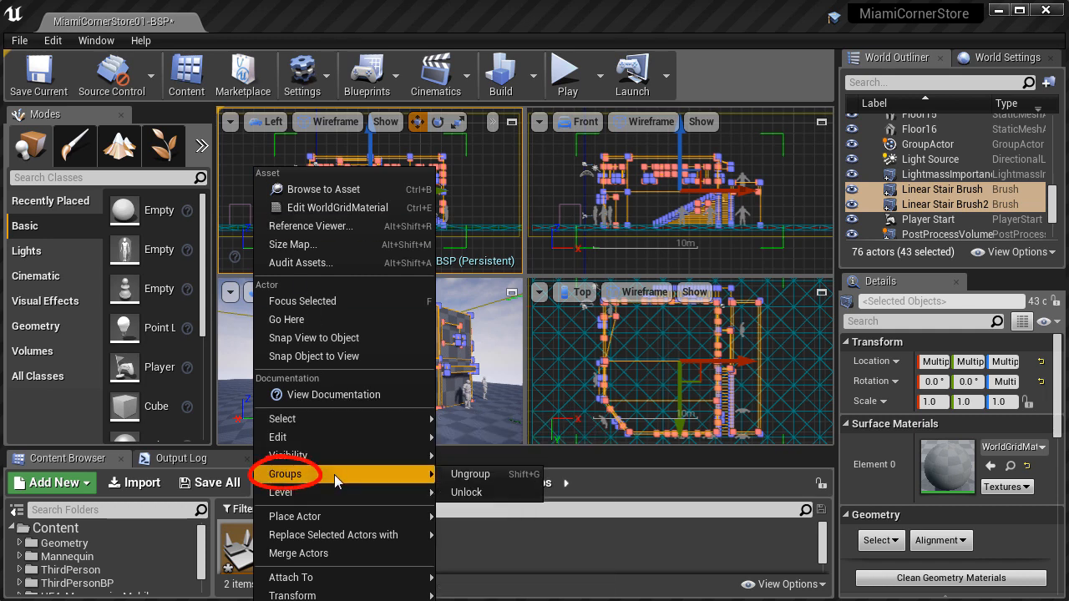
left_click(475, 473)
right_click(257, 175)
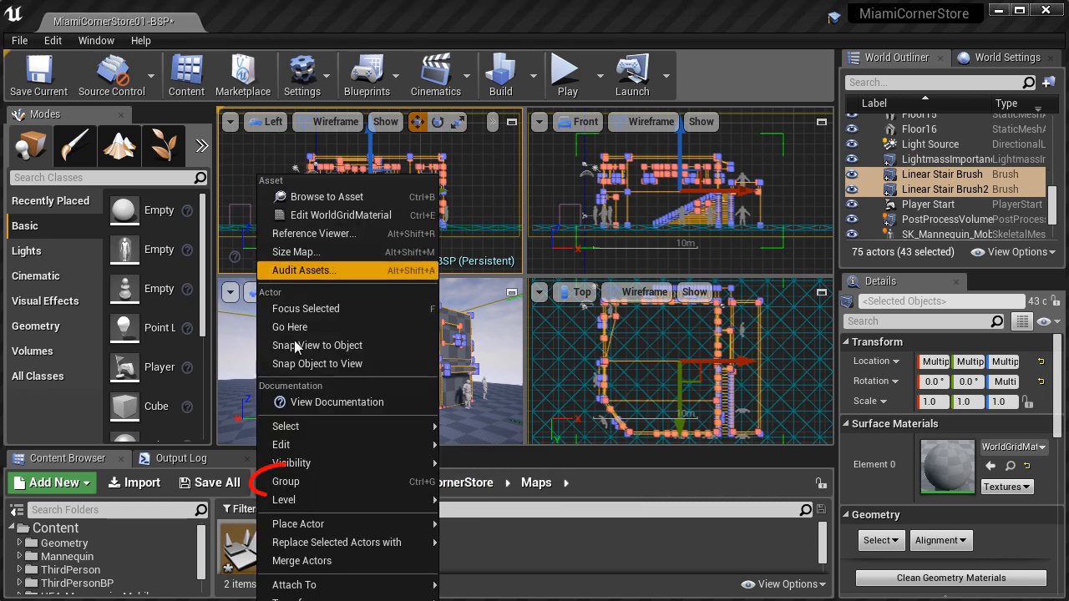
left_click(310, 487)
left_click(475, 194)
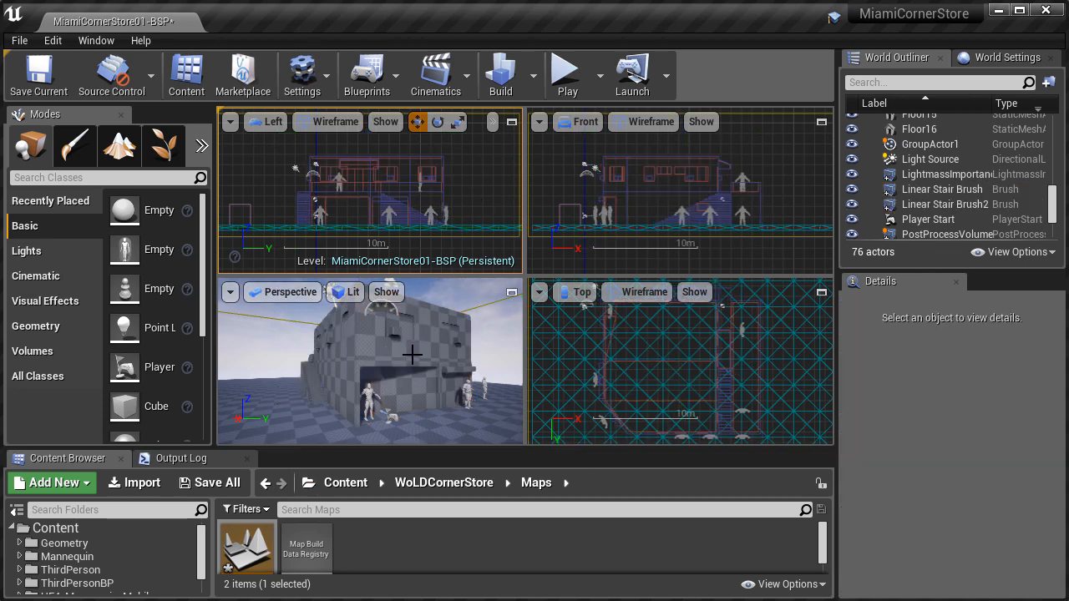
left_click(338, 381)
left_click(512, 292)
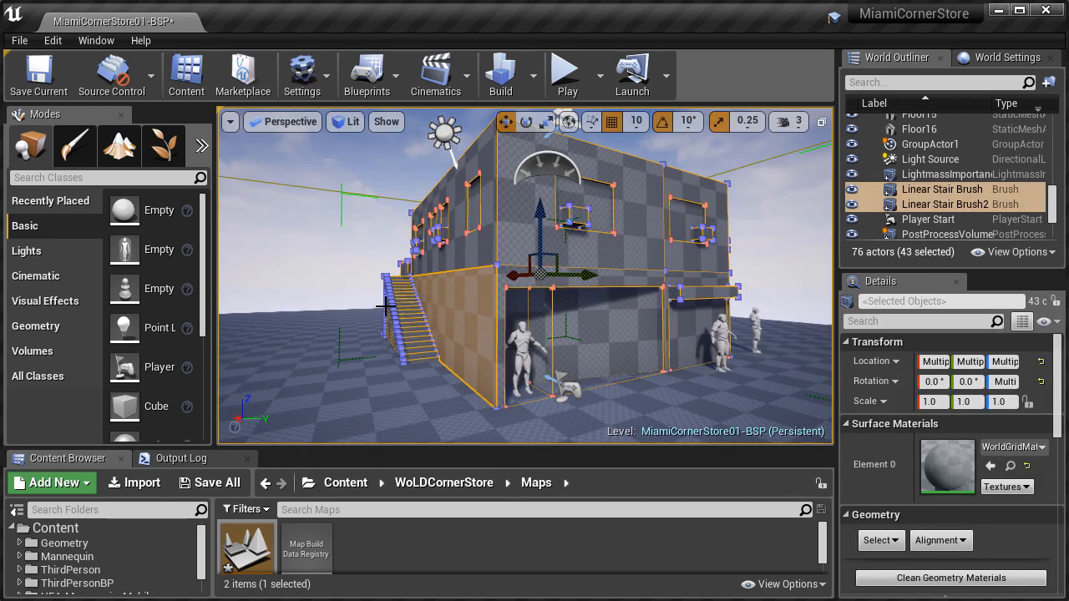
Switch from the perspective view to a full-screen Top wireframe view of the building group
right_click_drag(496, 279, 496, 311)
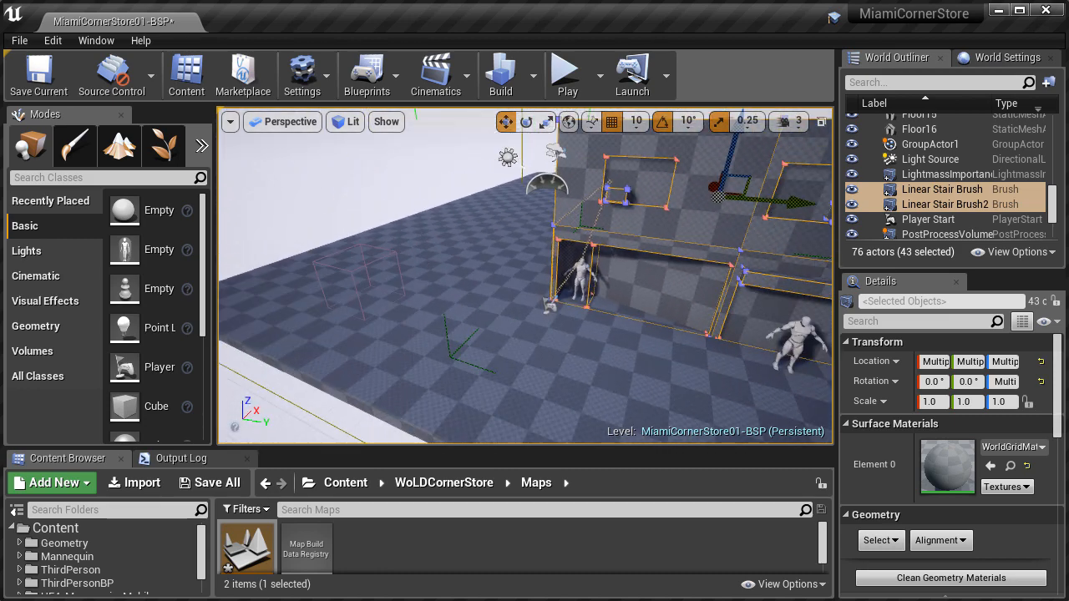
left_click(821, 121)
right_click_drag(643, 337, 632, 356)
key("F11")
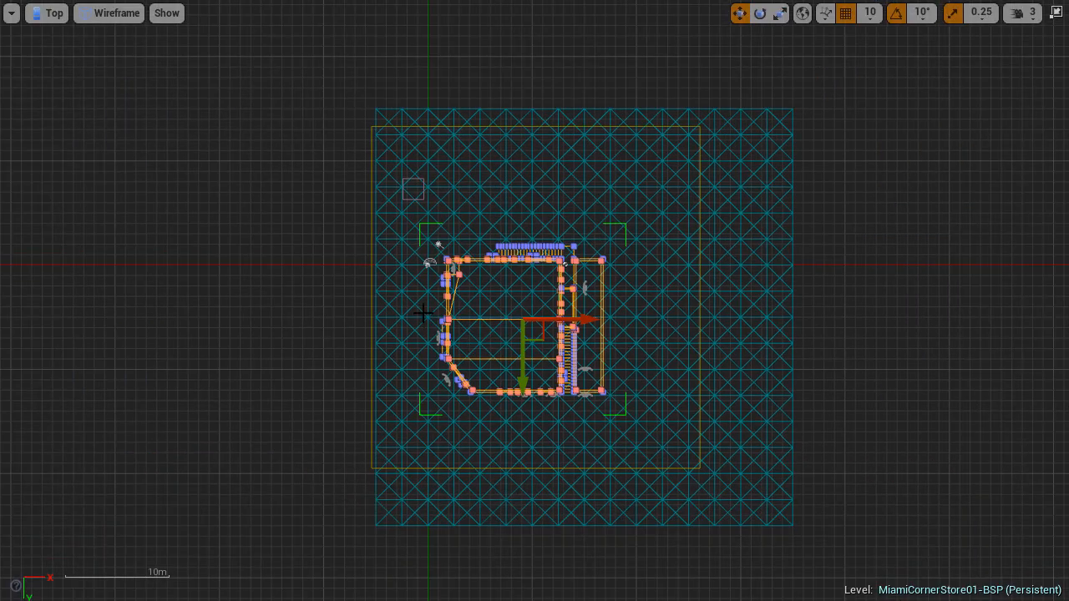
Delete the floor tile that covers the world origin
scroll(430, 275, "up", 8)
left_click(441, 256)
scroll(426, 298, "up", 3)
left_click_drag(422, 300, 423, 158)
left_click(427, 245)
left_click(431, 243)
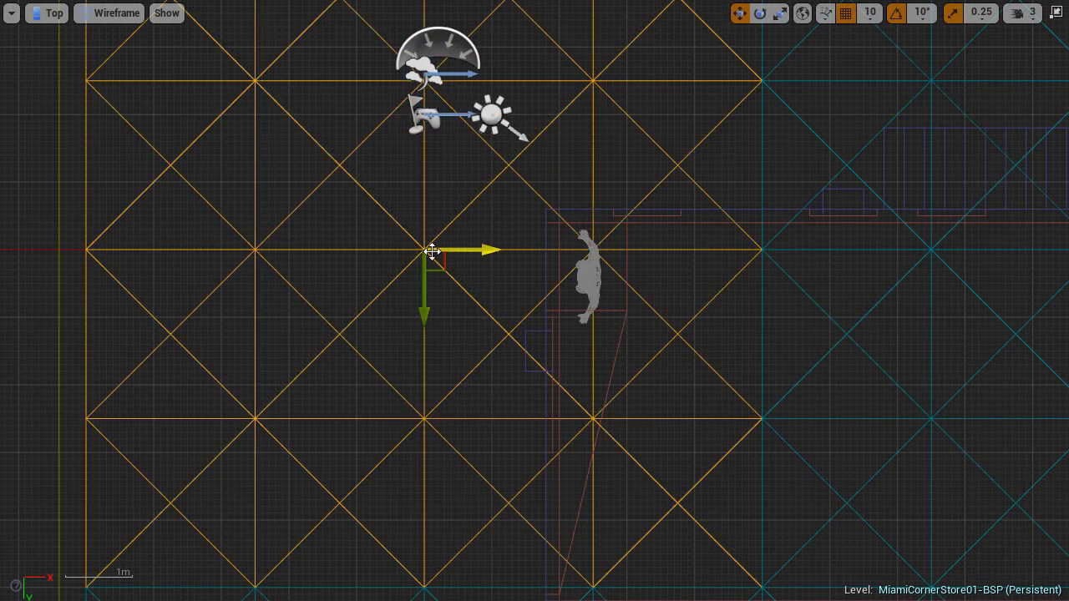
key("Delete")
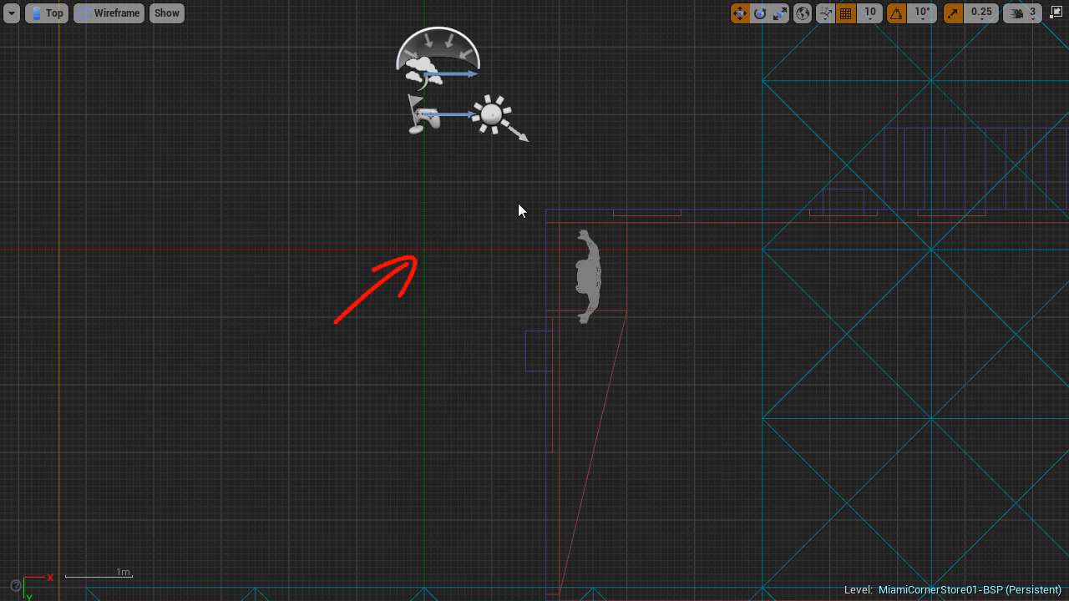
Select the building group to compare its pivot with the world origin, then undo the floor tile deletion
scroll(519, 204, "down", 4)
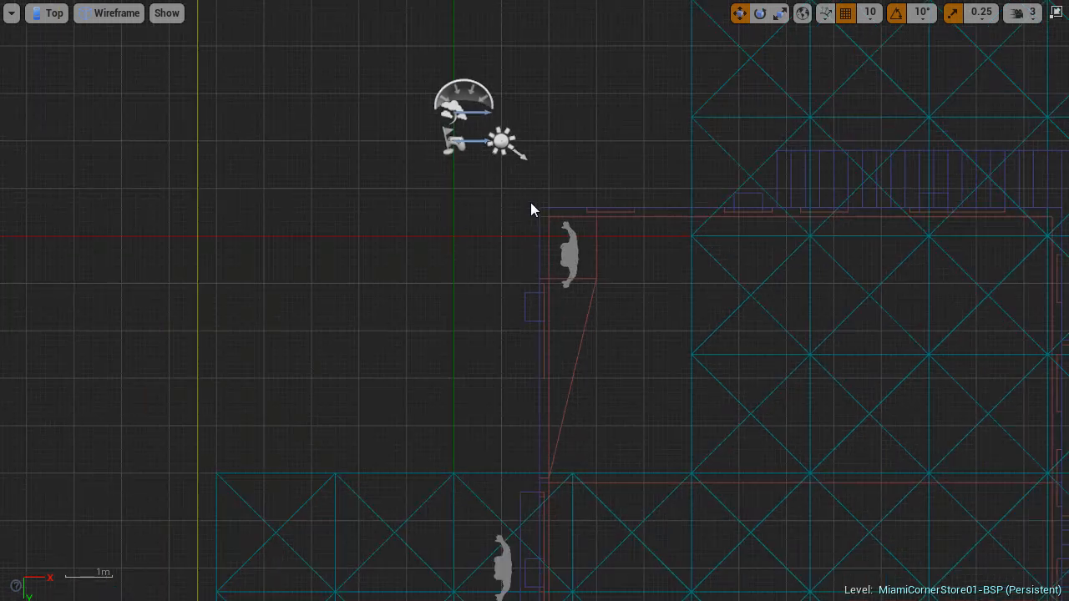
scroll(530, 209, "down", 2)
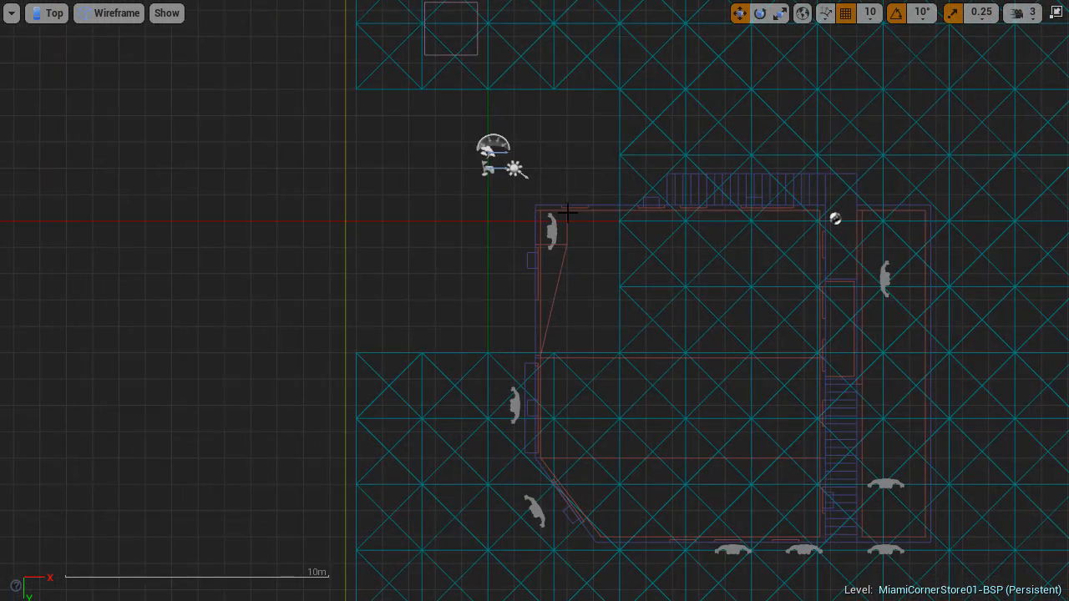
left_click(568, 210)
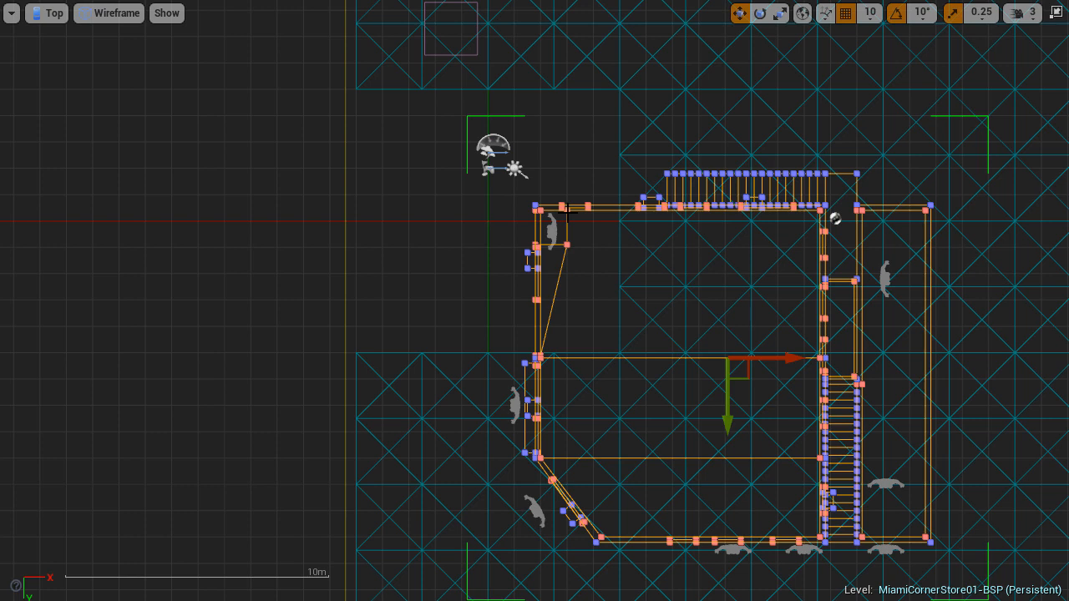
left_click(568, 211)
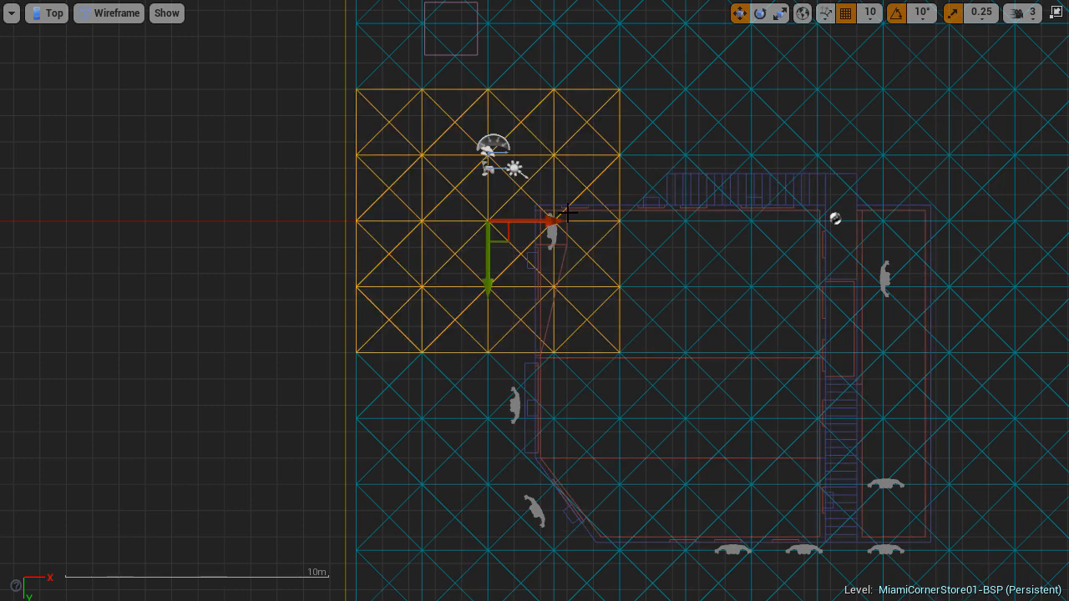
Move the building group along X and Y in the top view until its pivot sits on the world origin
left_click(588, 208)
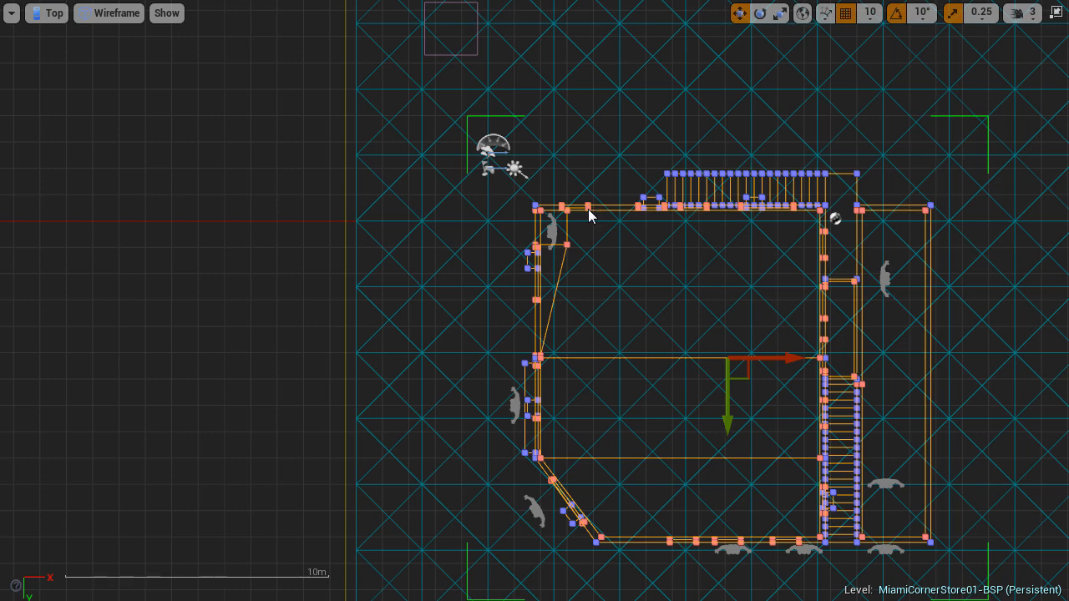
left_click_drag(780, 361, 540, 368)
left_click_drag(484, 410, 482, 274)
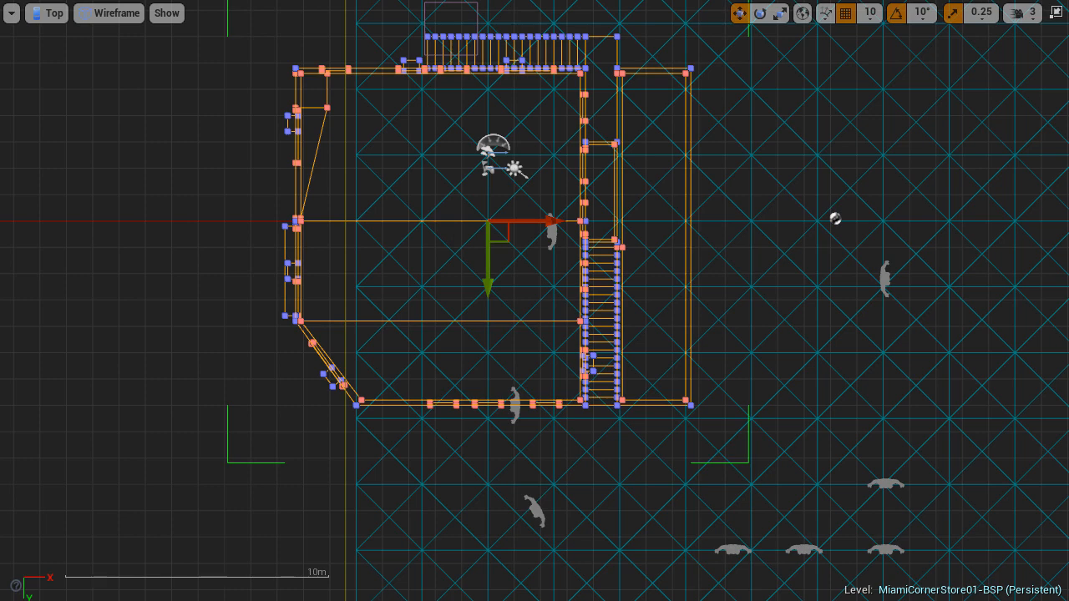
Leave the full-screen top view and return to a single maximized Perspective view of the moved building
key("F11")
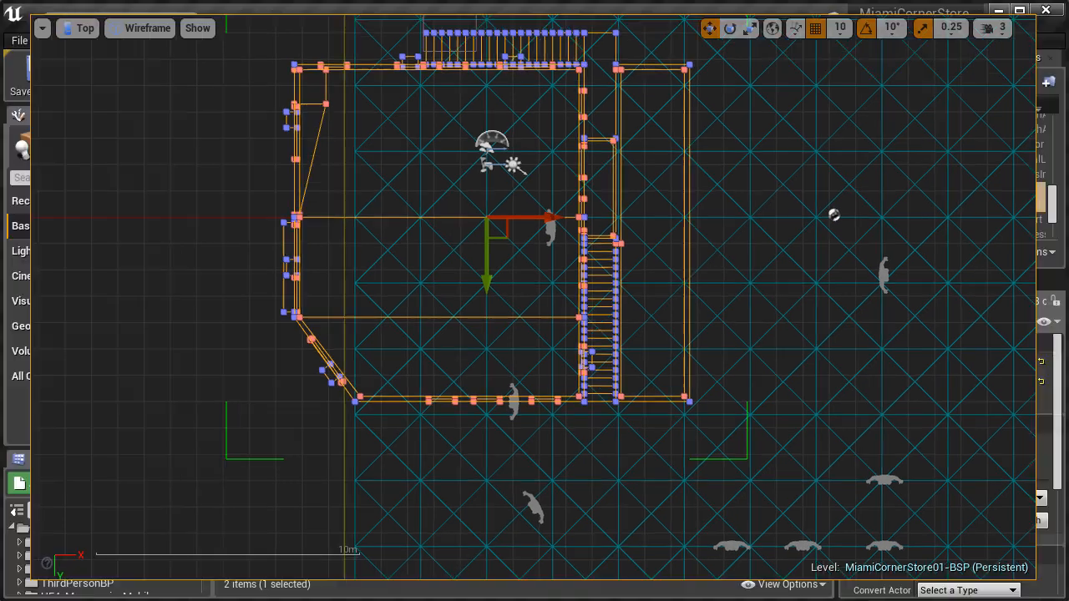
left_click(822, 122)
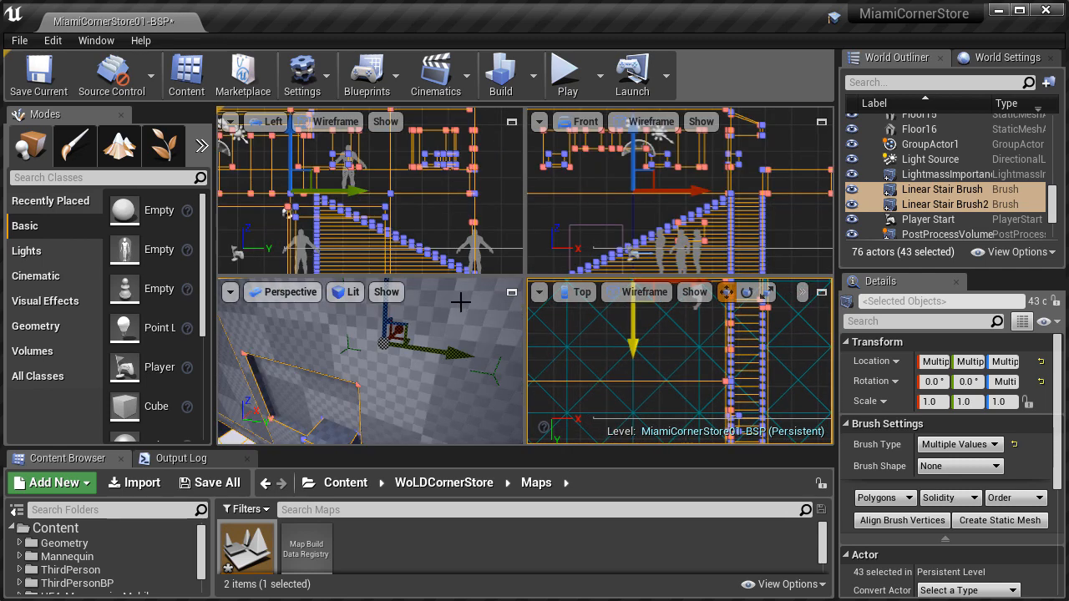
right_click_drag(461, 307, 466, 280)
key("F11")
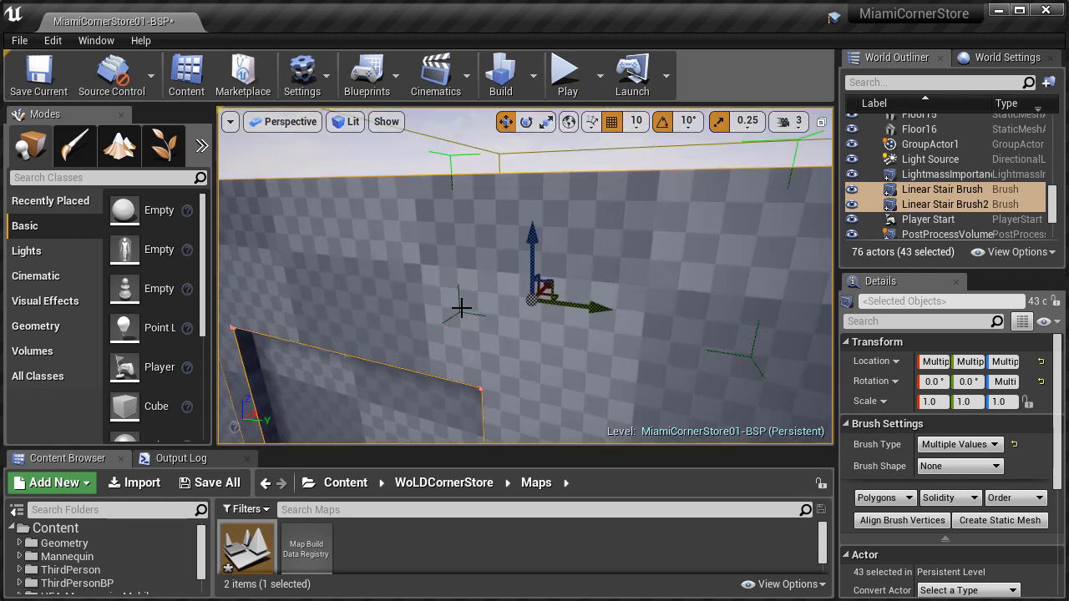
Begin exporting the selected building brushes as MiamiCornerStore01-BSP with FBX (*.fbx) as the file type
scroll(461, 308, "down", 10)
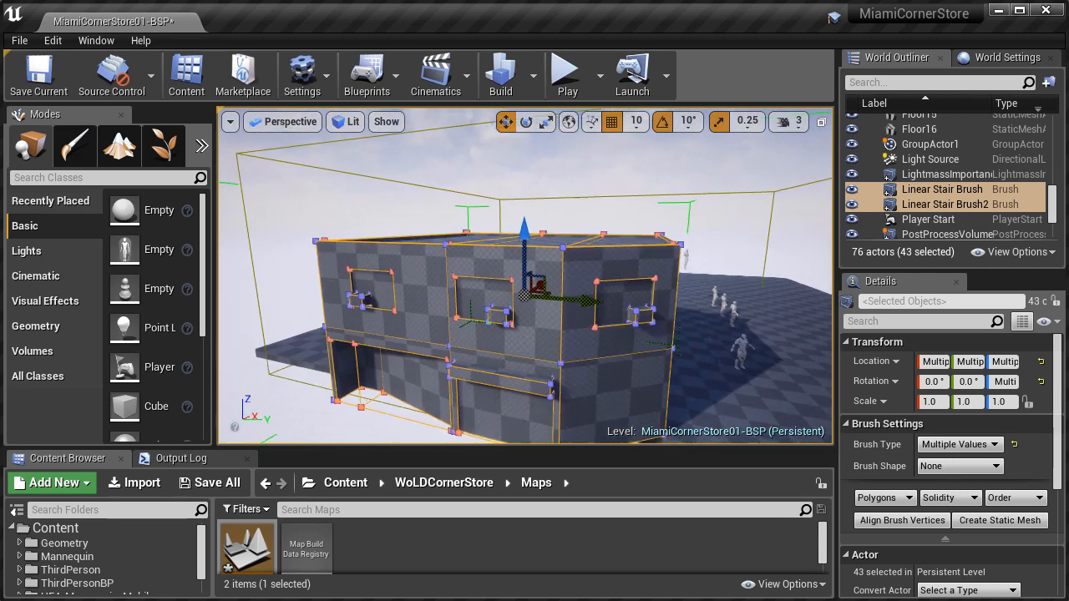
right_click_drag(461, 307, 462, 308)
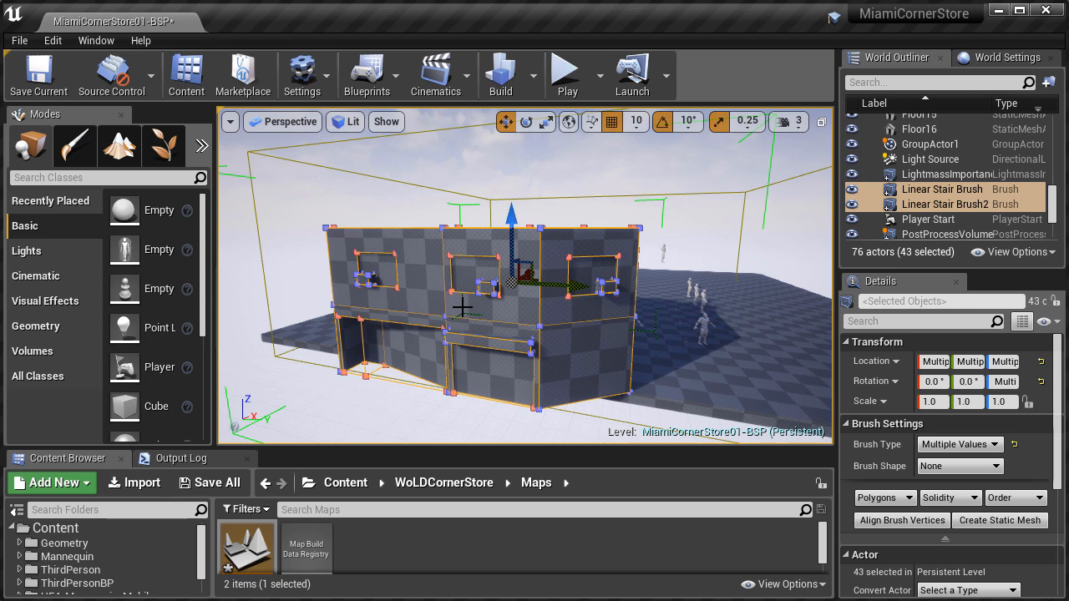
left_click(19, 40)
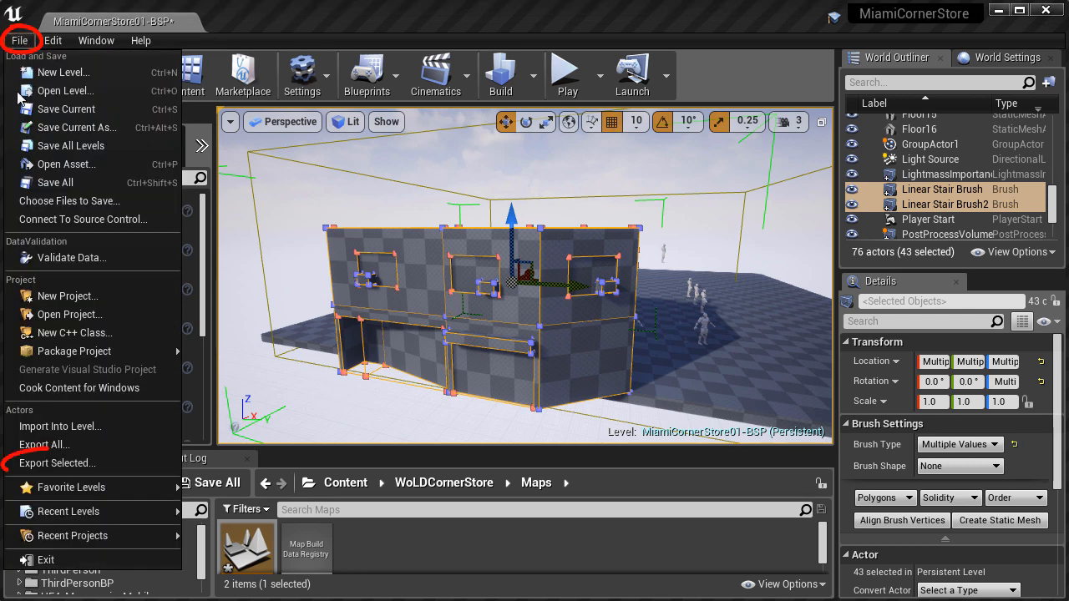
left_click(105, 467)
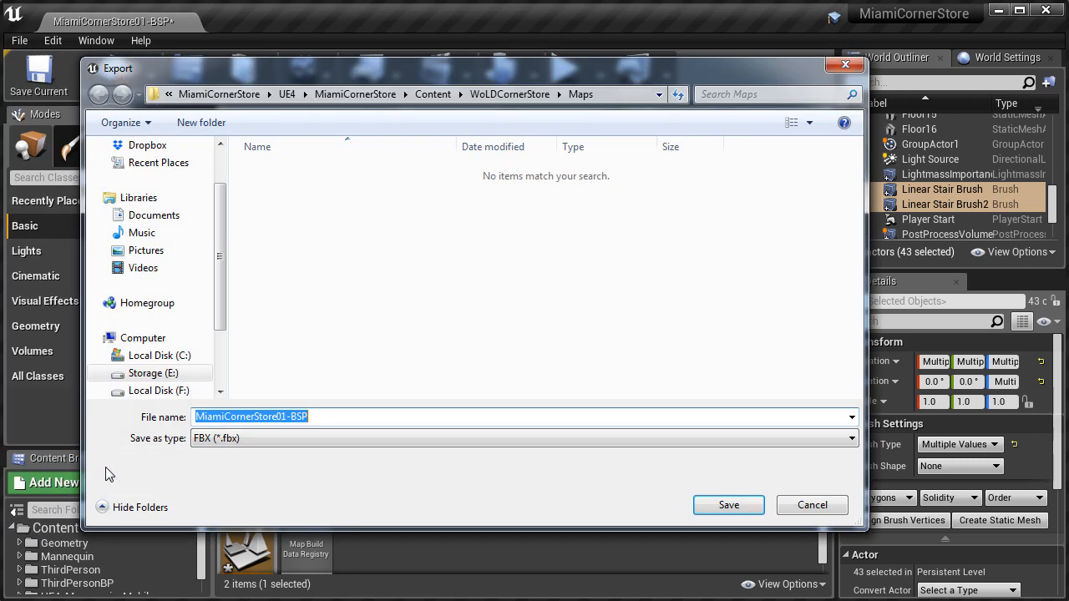
left_click(222, 441)
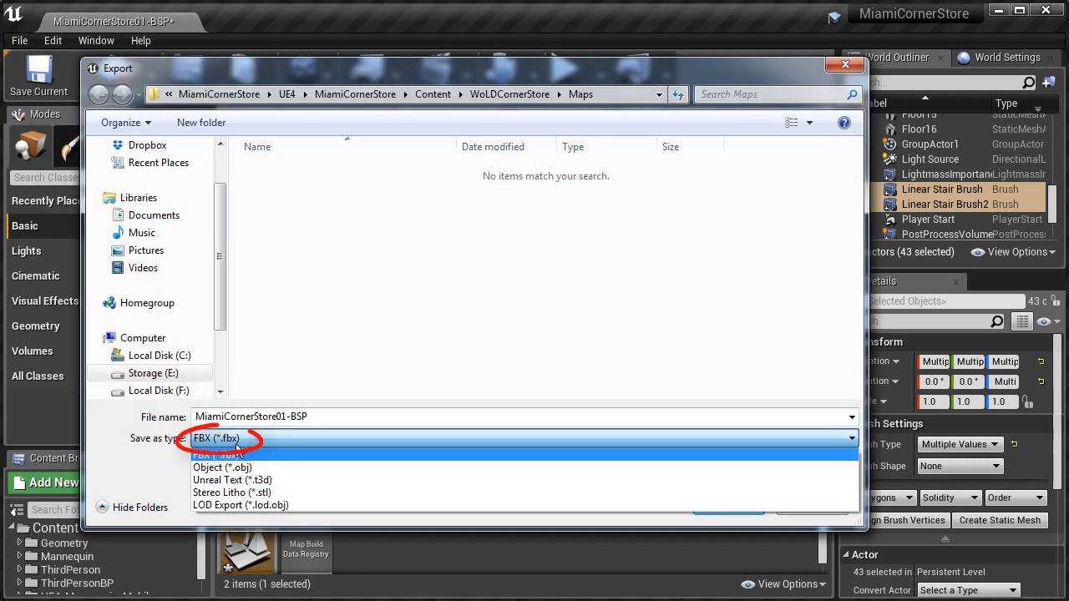
left_click(285, 455)
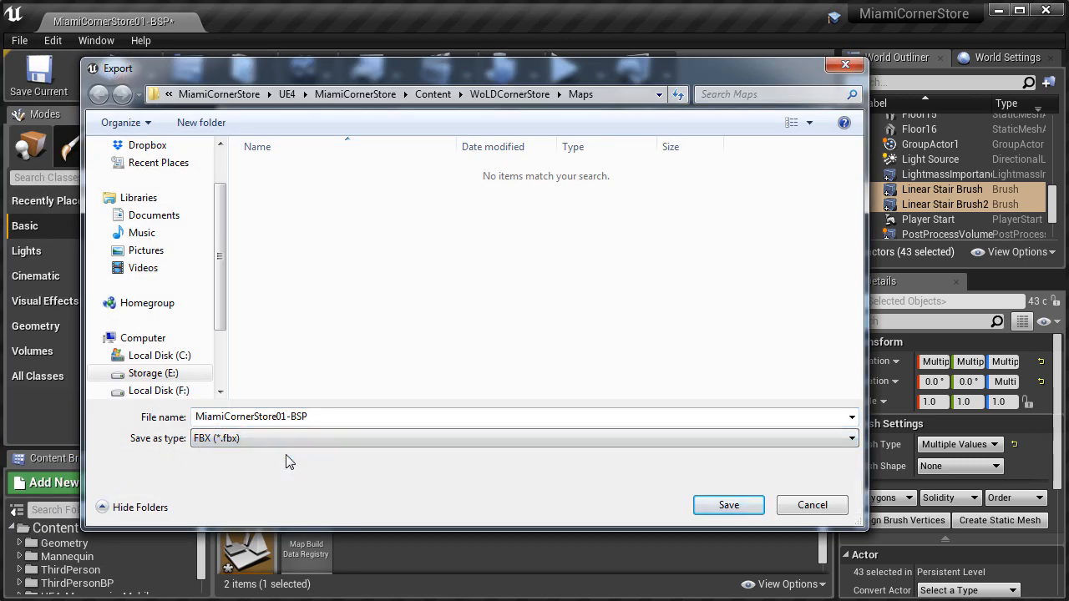
Create an ExportedfromUE4 folder inside MayaLT/MiamiCornerStore and save the MiamiCornerStore01-BSP FBX file in it
left_click(219, 94)
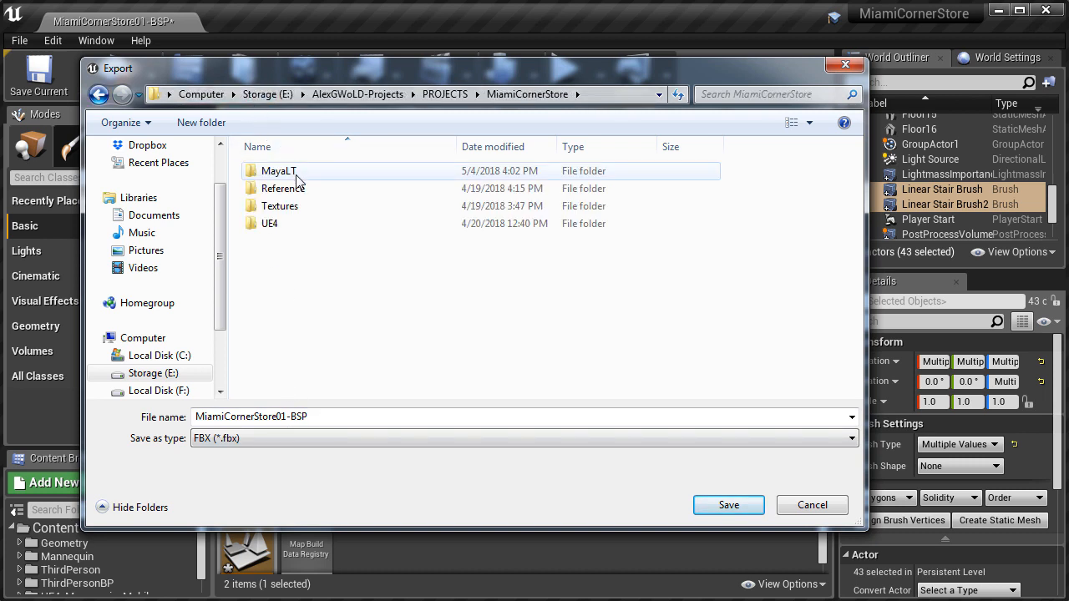
double_click(300, 179)
double_click(339, 175)
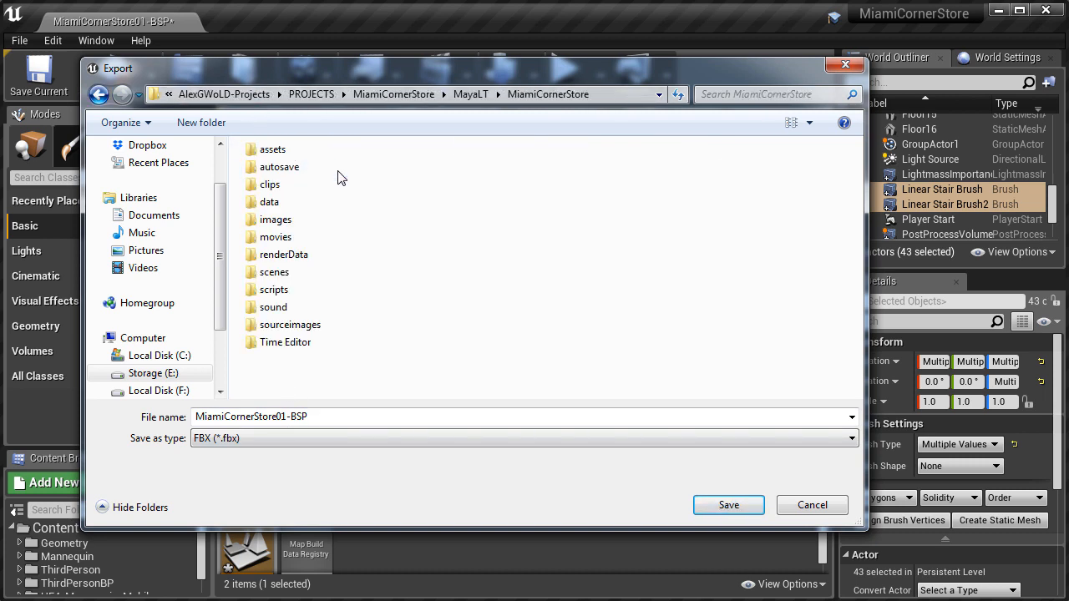
right_click(443, 224)
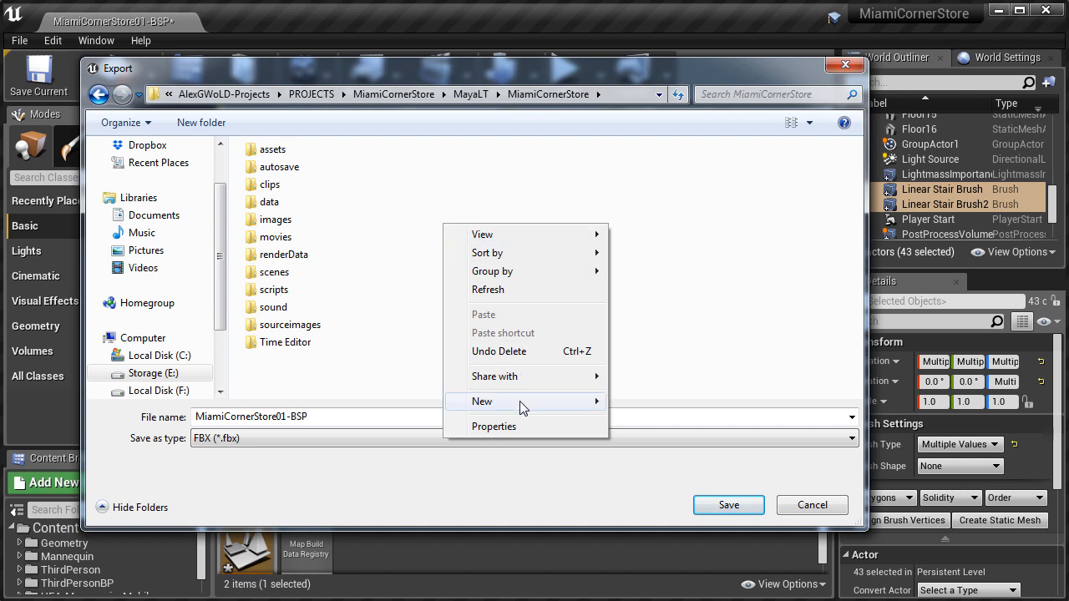
left_click(628, 402)
type("Ex")
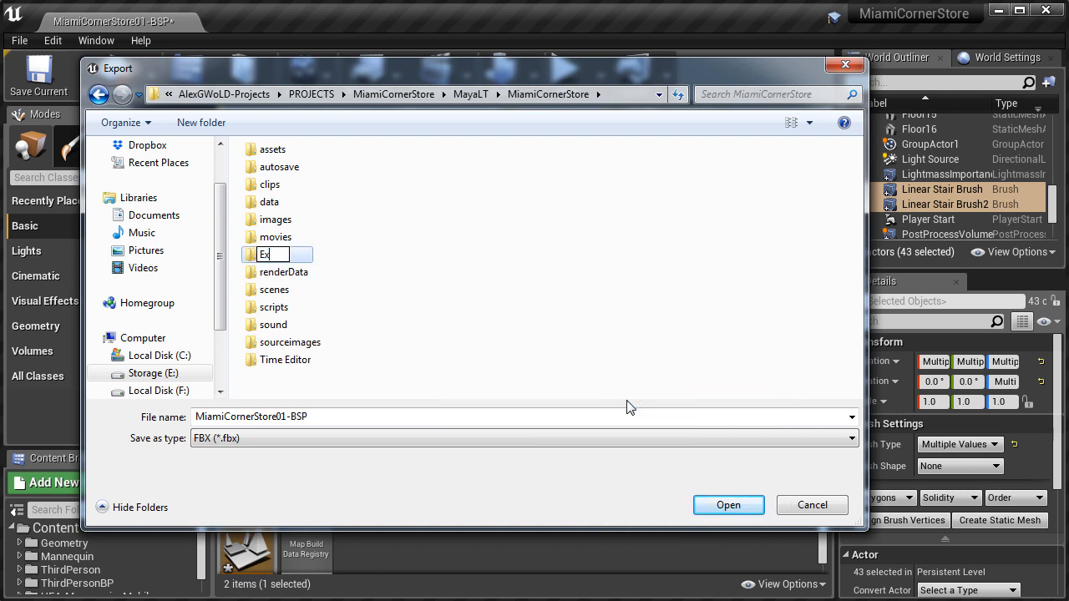
type("portedfromUE4")
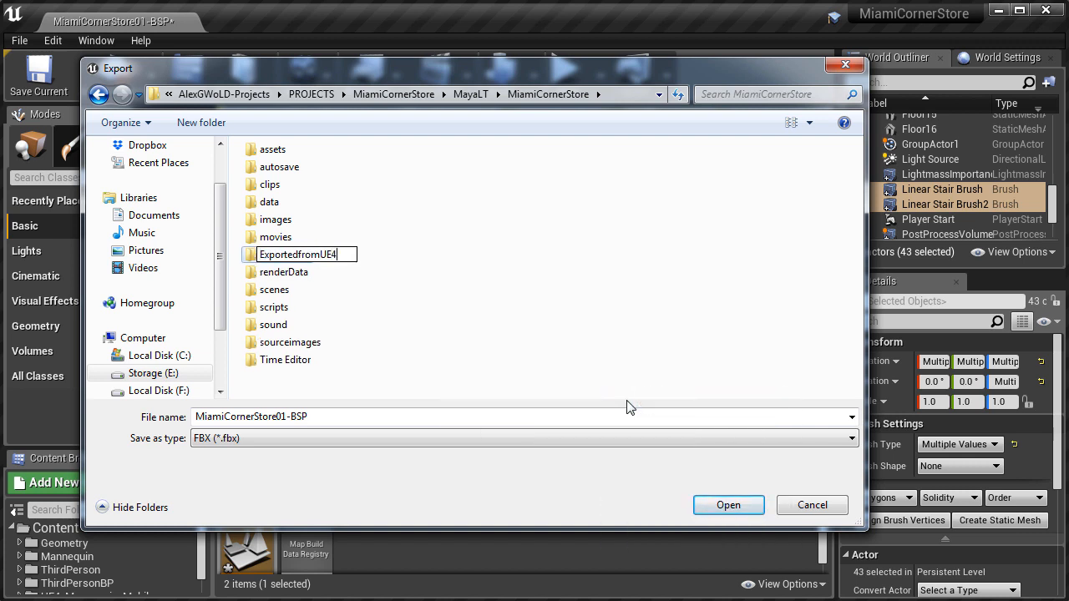
left_click(720, 504)
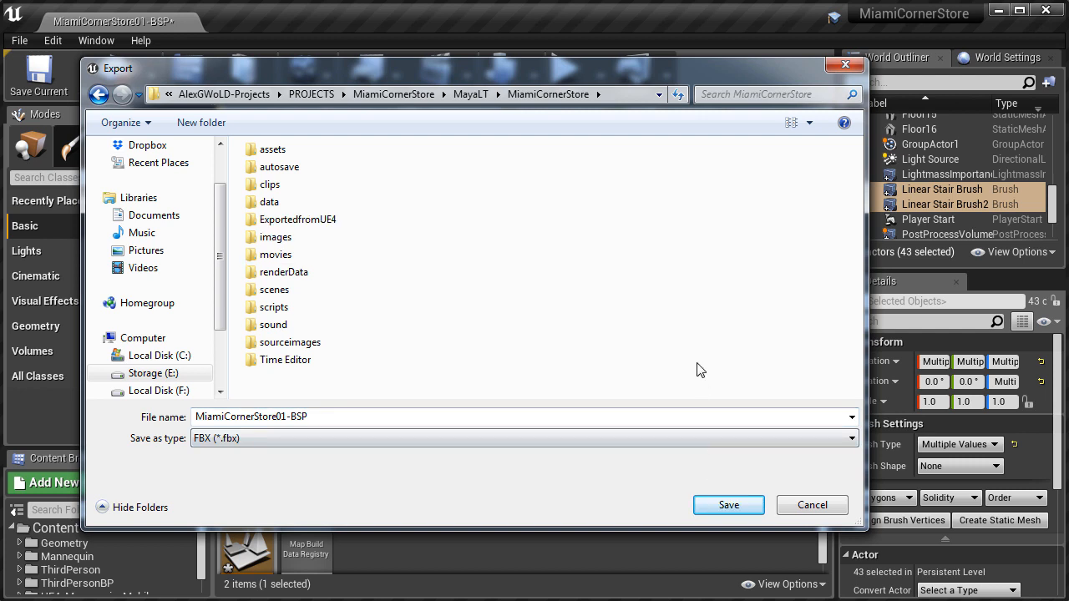
double_click(332, 221)
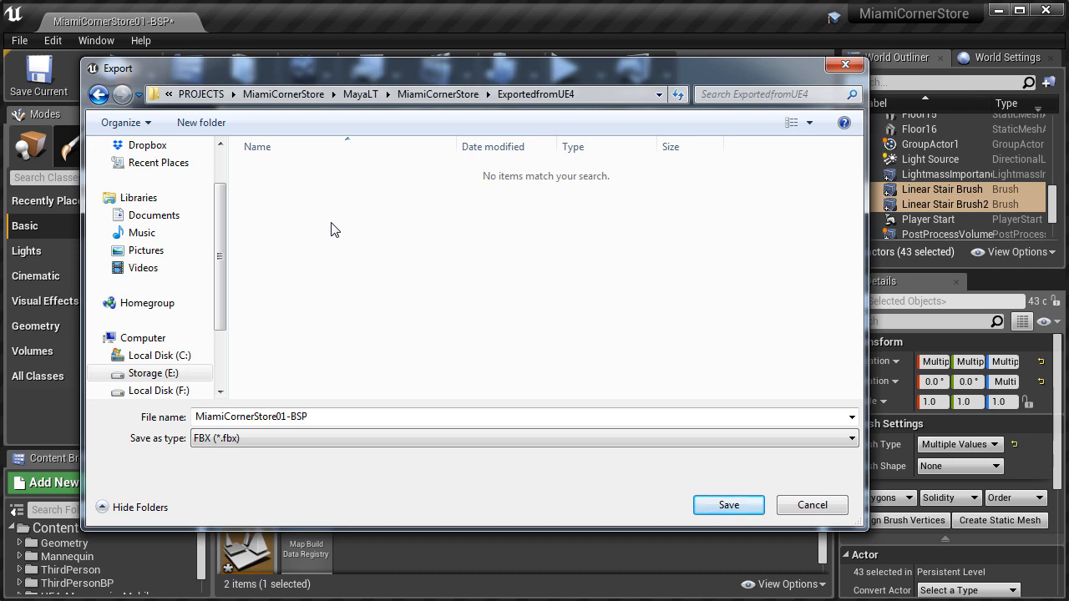
left_click(718, 504)
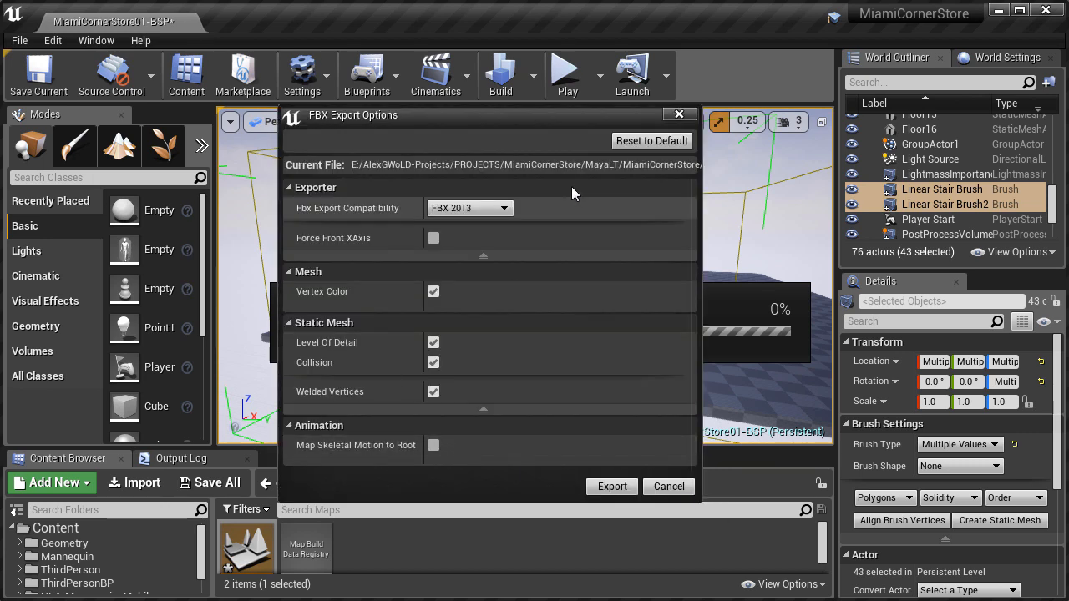
Export with FBX 2013 compatibility and with Vertex Color, Level Of Detail, Collision and Welded Vertices turned off
left_click(494, 210)
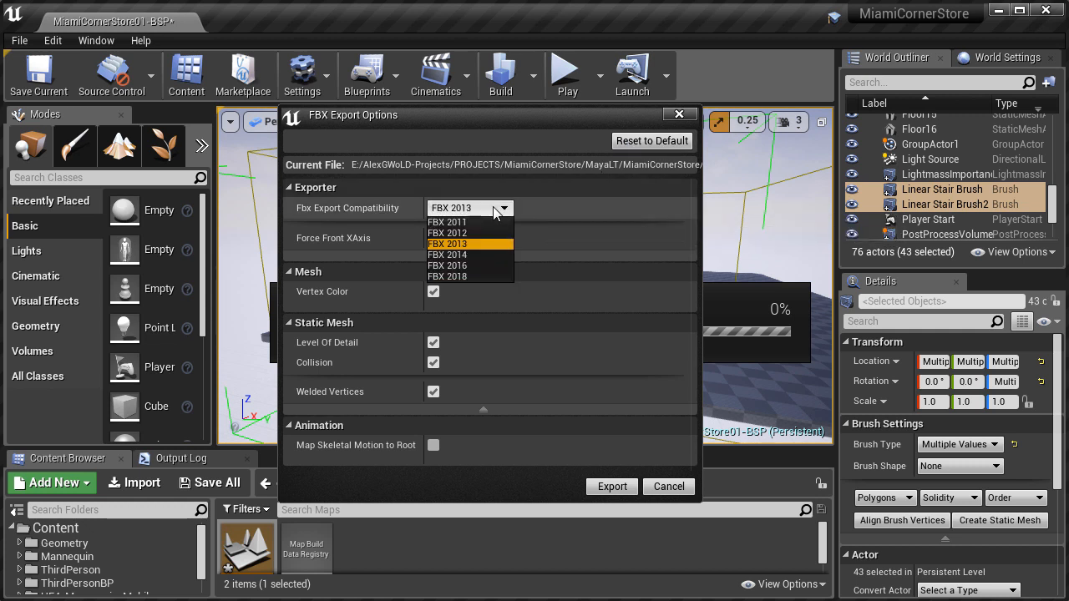
left_click(493, 210)
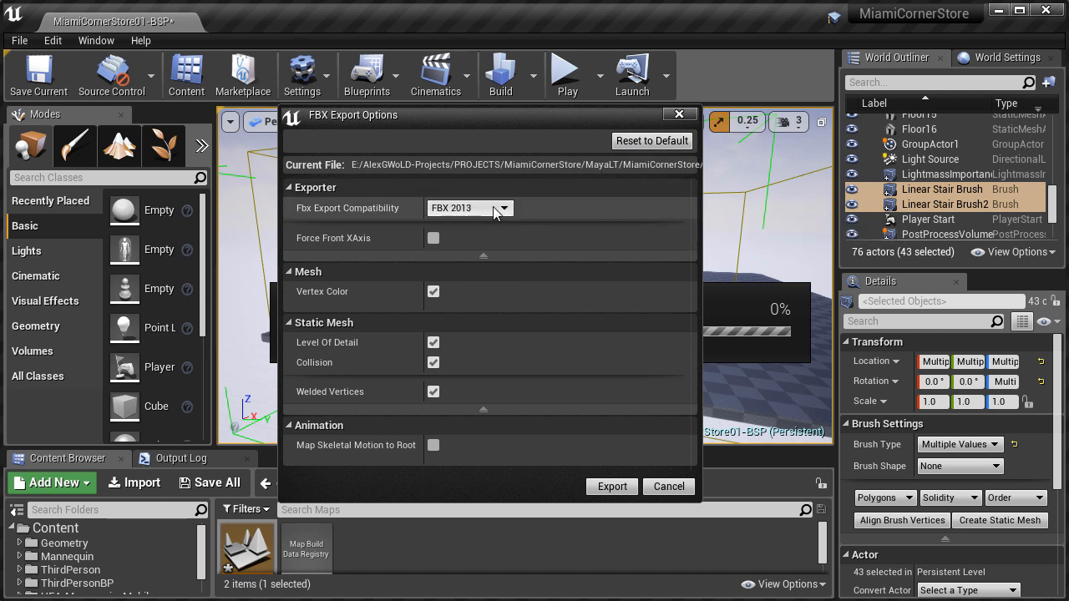
left_click(434, 291)
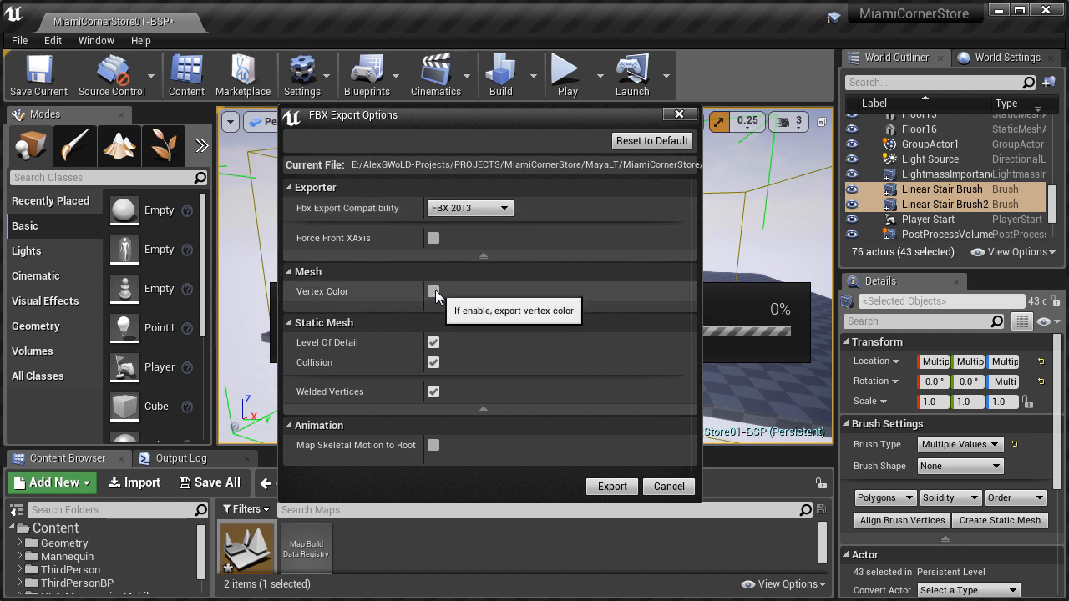
left_click(434, 343)
left_click(434, 362)
left_click(432, 391)
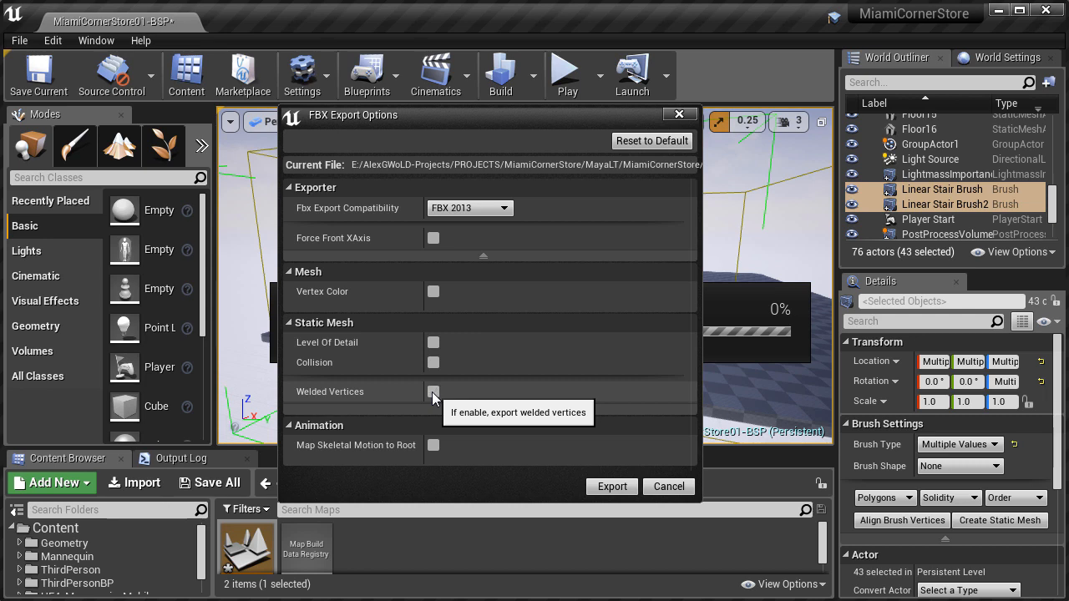
left_click(610, 487)
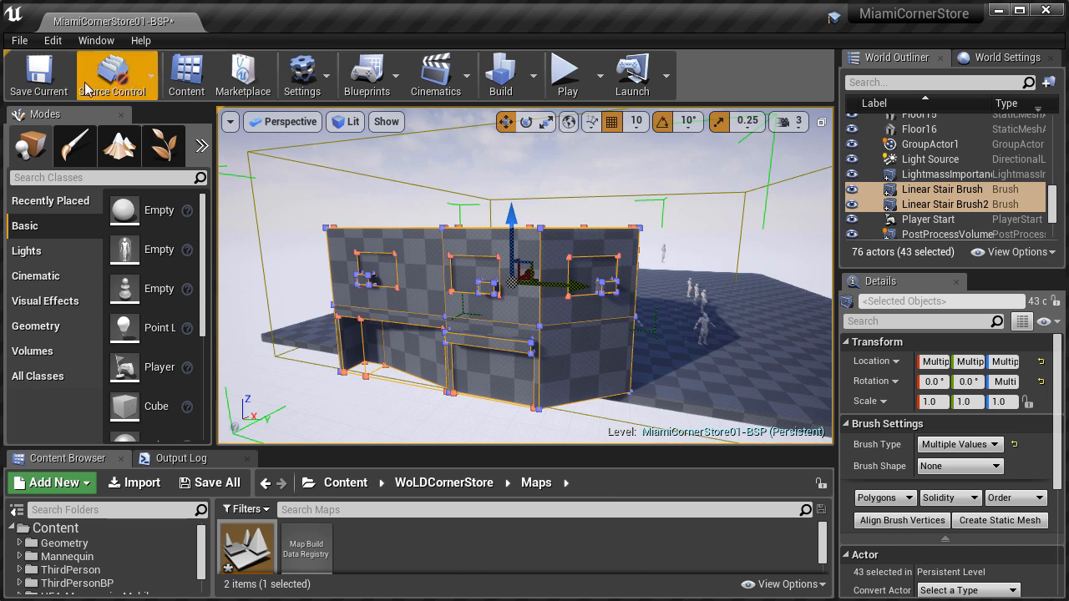
Start another export of the selected brushes with Object (*.obj) as the file type, then cancel it
left_click(18, 40)
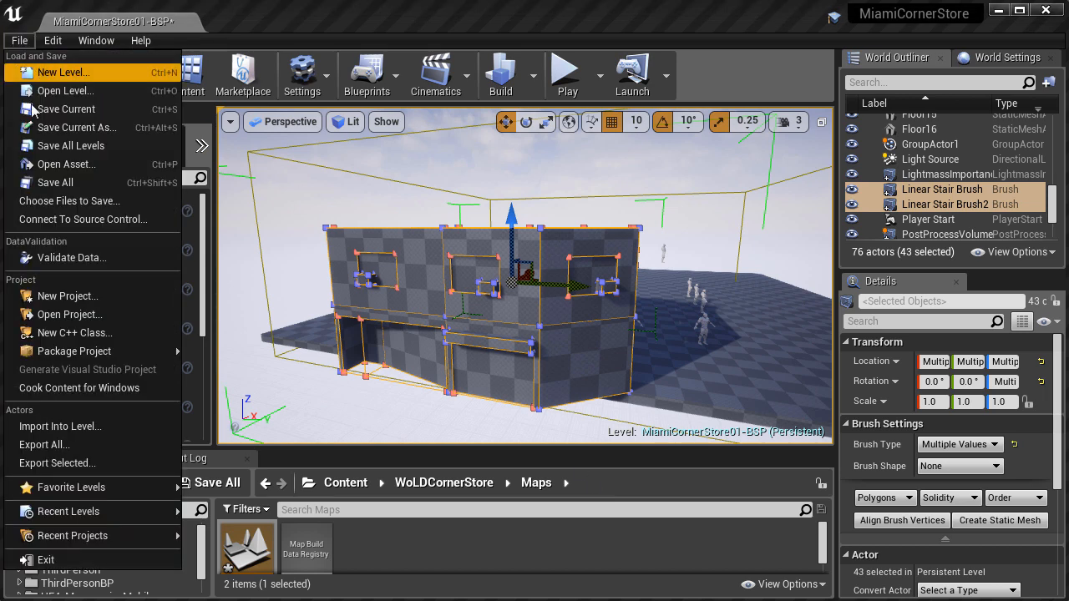
left_click(121, 449)
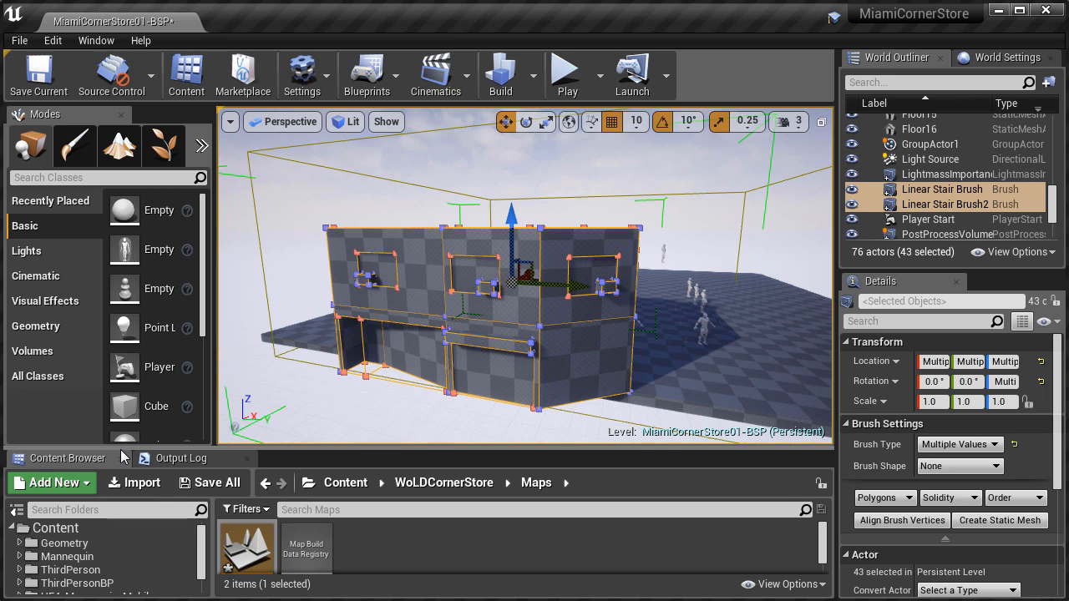
left_click(21, 41)
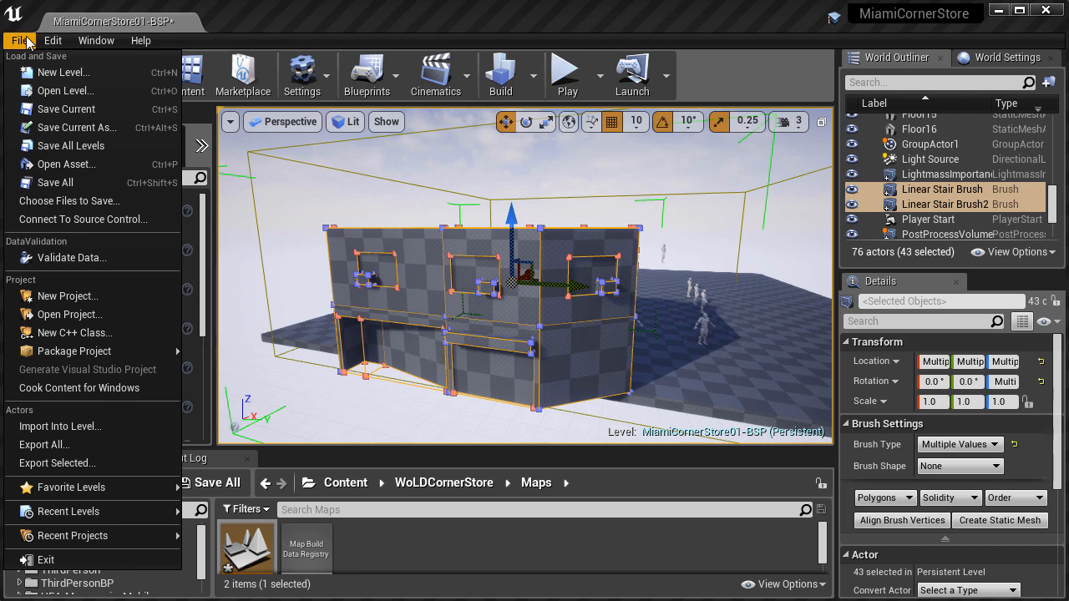
left_click(90, 463)
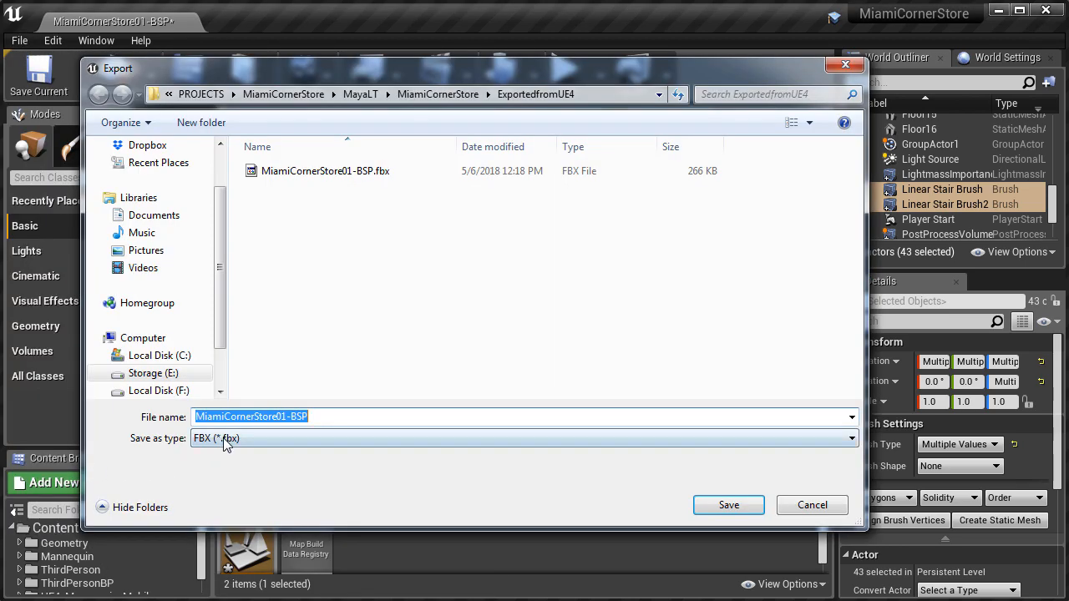
left_click(224, 439)
left_click(233, 469)
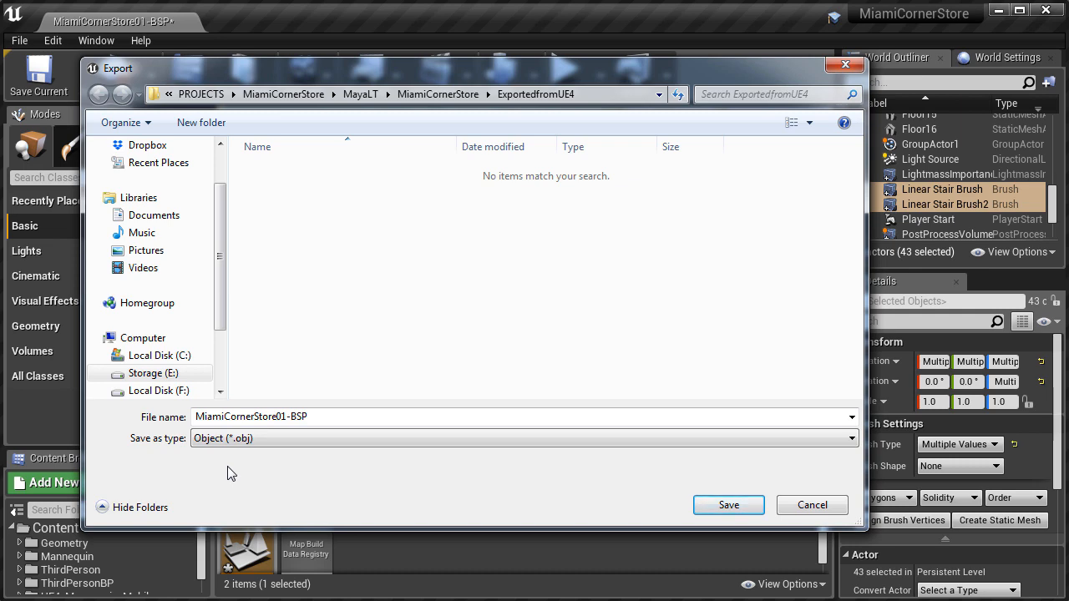
left_click(805, 509)
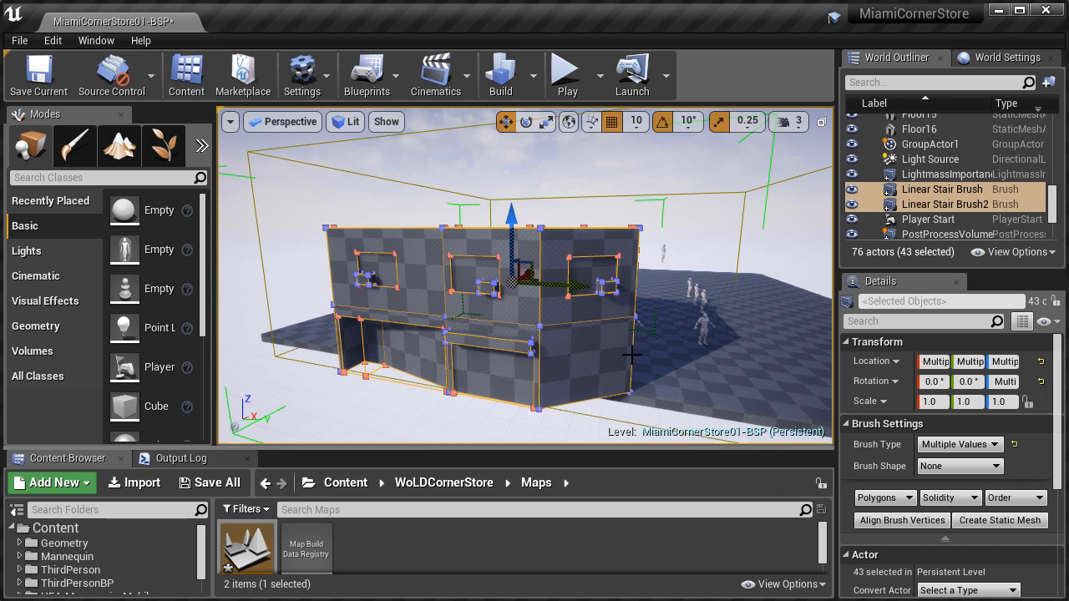
Duplicate the building group in the maximized Top view by pulling a copy along X toward the world origin
right_click_drag(725, 395, 746, 407)
left_click_drag(552, 272, 642, 277)
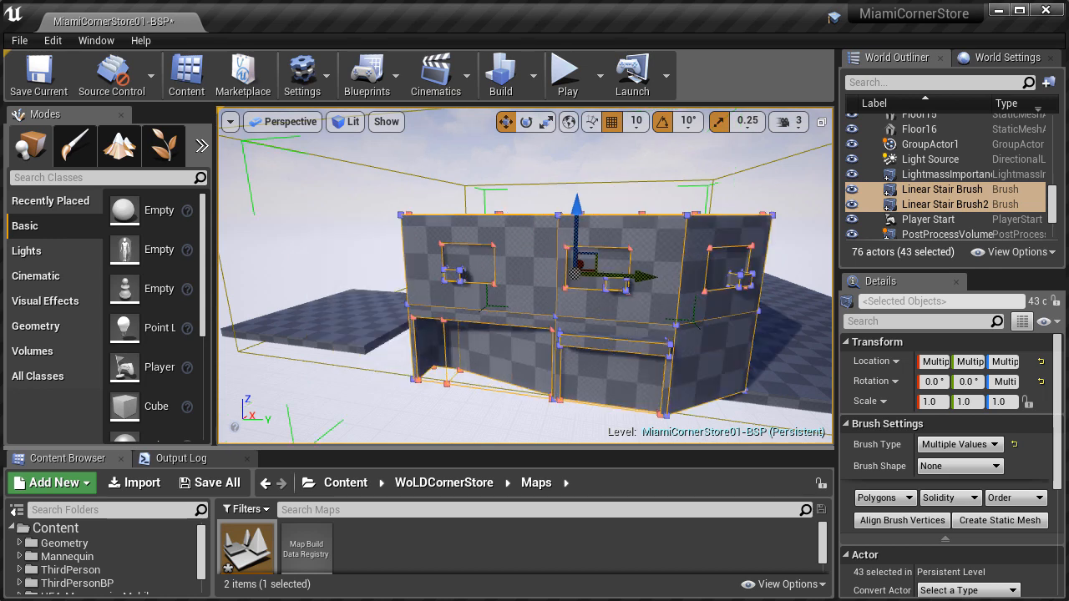
scroll(524, 276, "down", 5)
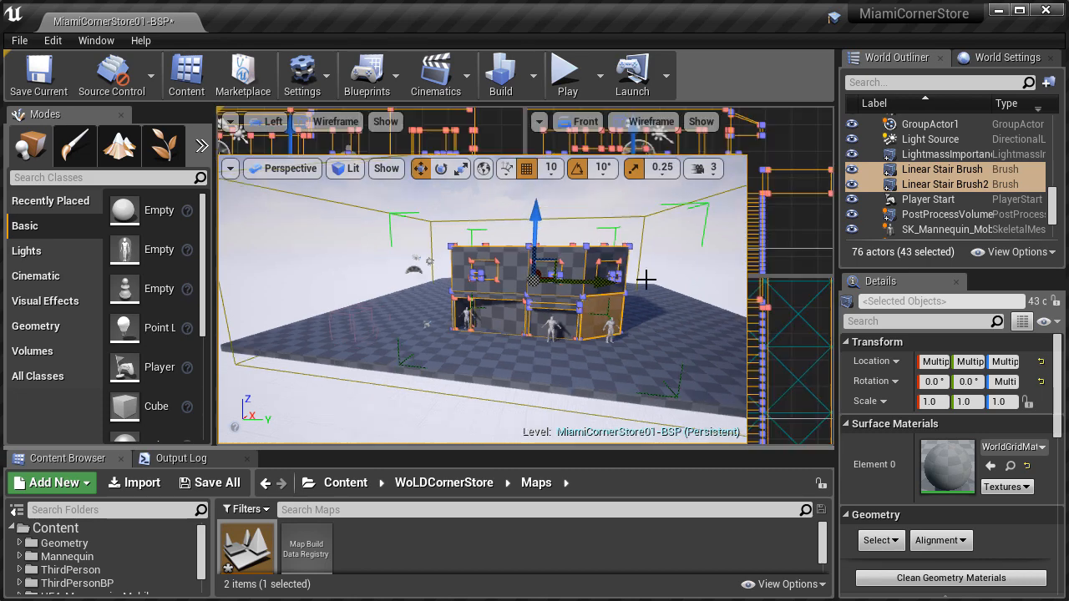
right_click_drag(613, 384, 610, 368)
key("alt+w")
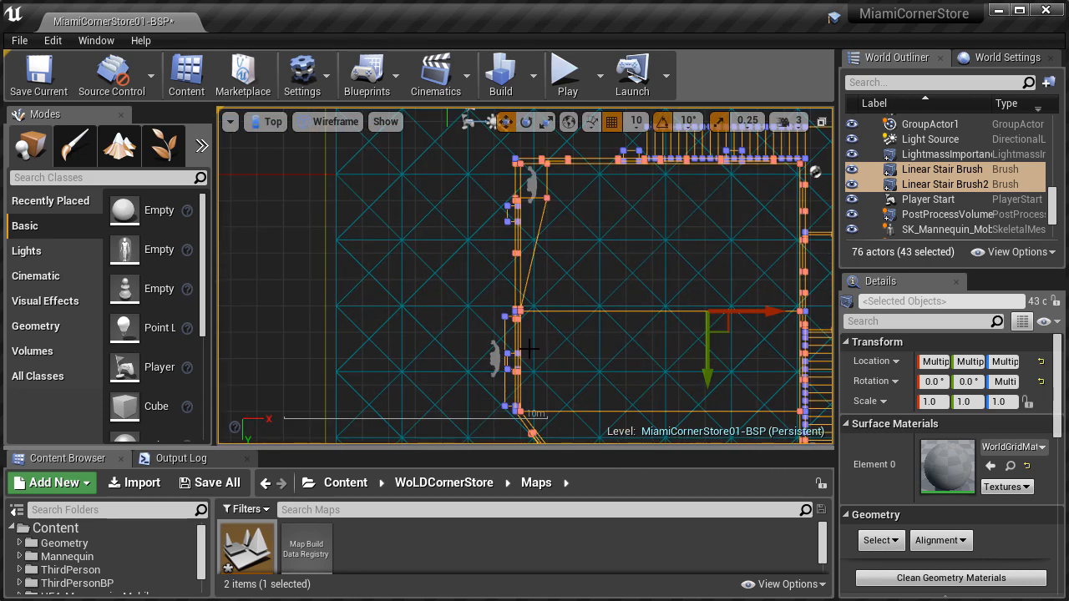
right_click_drag(529, 349, 540, 393)
scroll(540, 399, "down", 3)
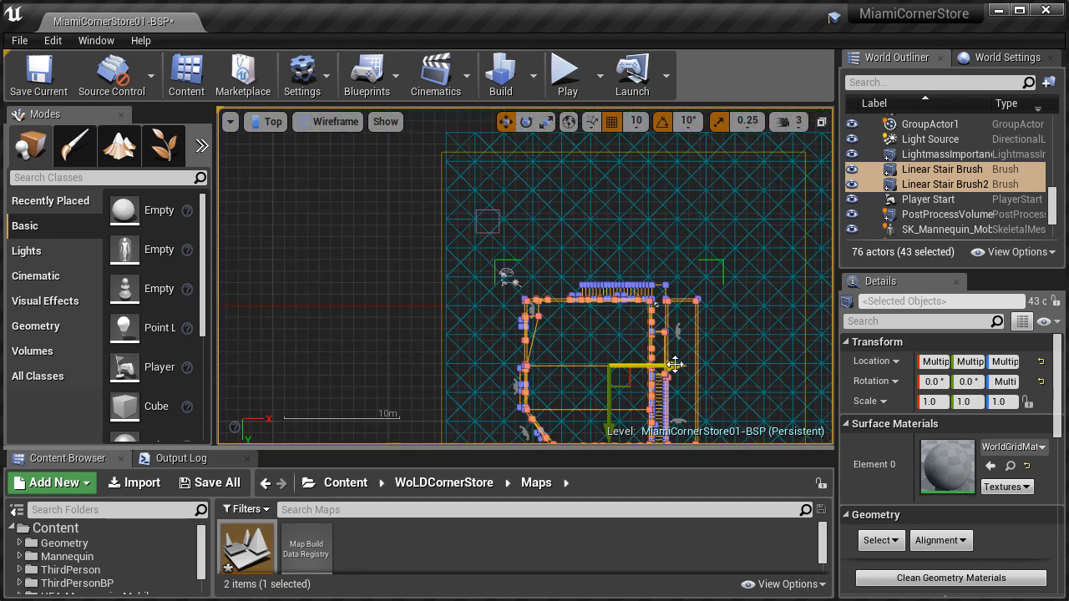
left_click_drag(674, 364, 532, 366, "alt")
Move the duplicated building along Y and X in the Top view until its pivot sits on the world origin
scroll(530, 371, "up", 7)
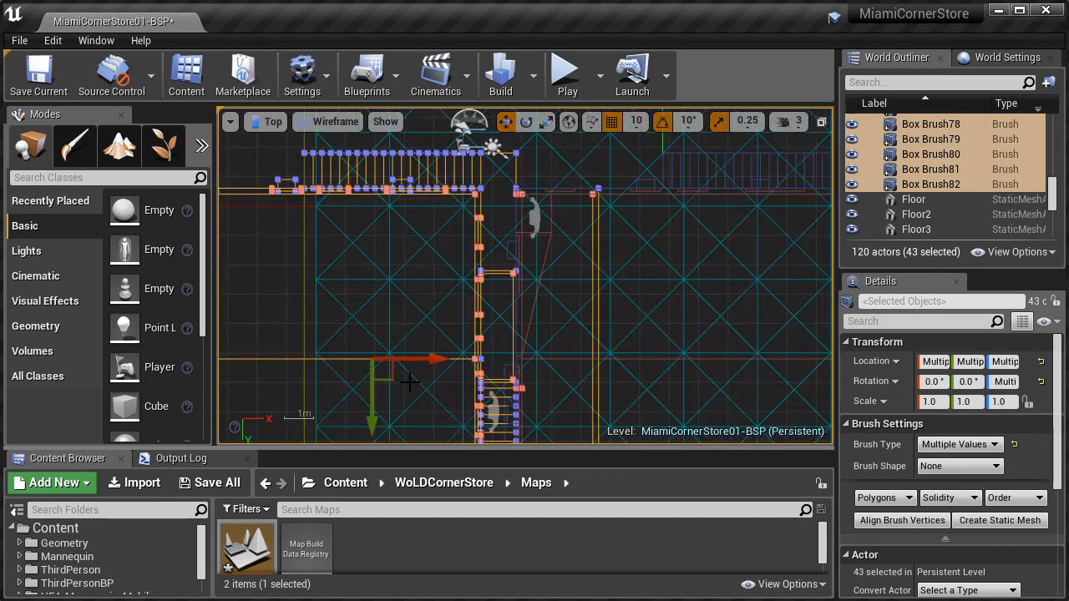
left_click_drag(373, 389, 372, 233)
right_click_drag(412, 229, 542, 400)
scroll(542, 400, "down", 8)
key("F10")
key("F10")
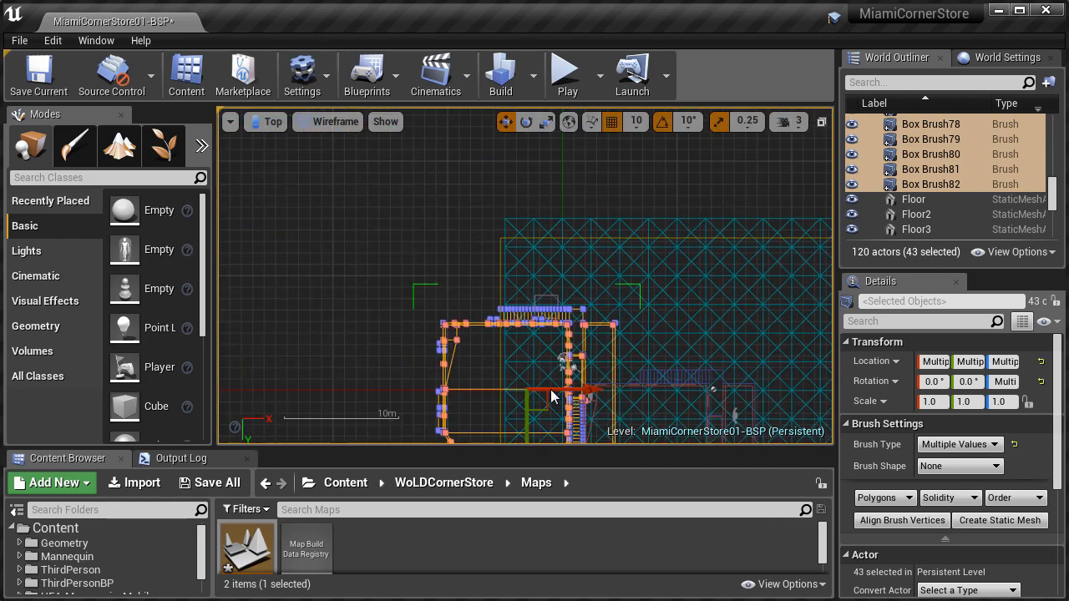
key("F11")
left_click_drag(555, 442, 632, 446)
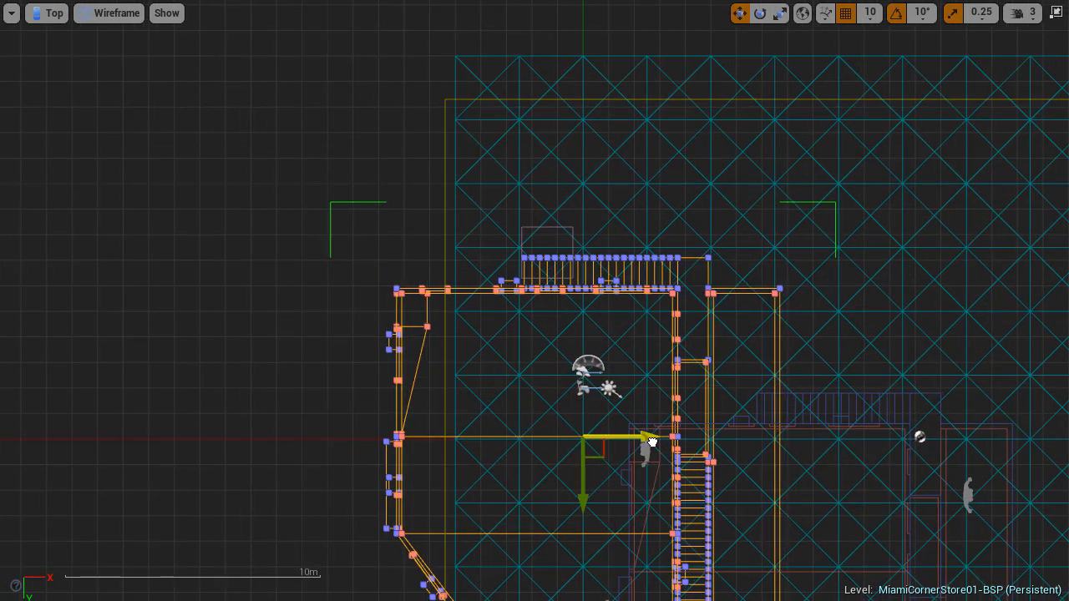
left_click_drag(582, 476, 583, 479)
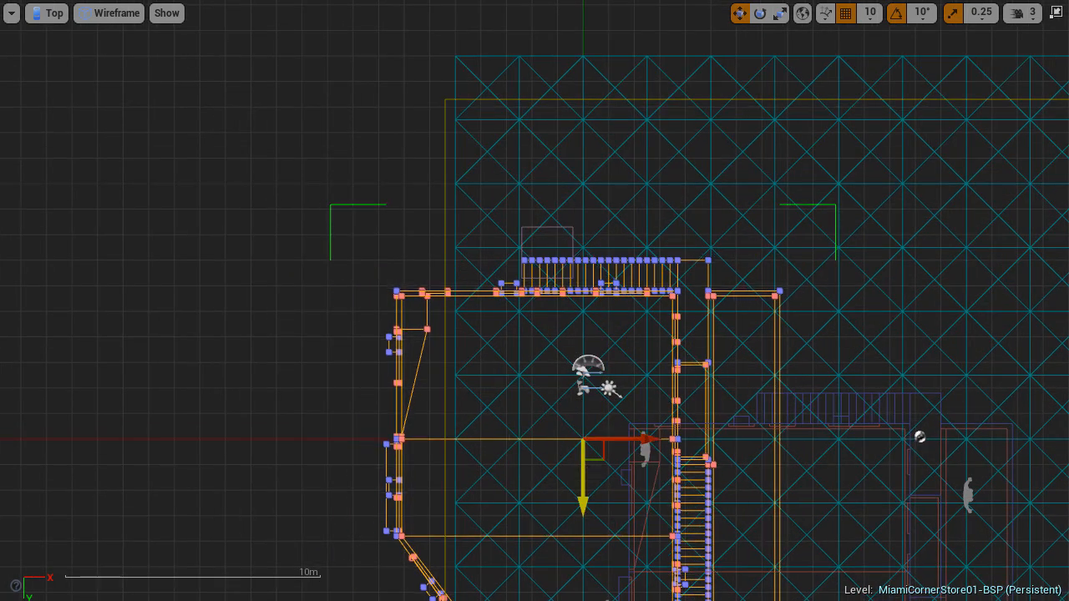
Leave the full-screen Top view and maximize the Perspective view of the duplicated building
key("F11")
key("F10")
right_click_drag(394, 388, 391, 386)
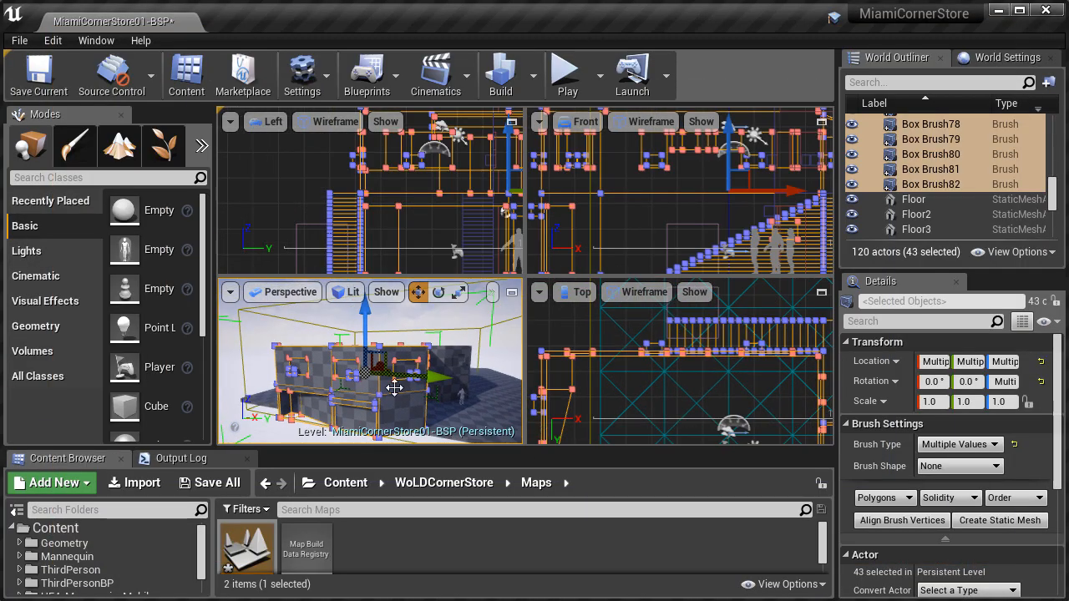
key("F10")
Start converting the duplicated building's brushes to a static mesh and add a StaticMeshes folder inside WoLDCornerStore as its destination
right_click_drag(536, 385, 478, 385)
left_click(501, 328, "ctrl")
left_click_drag(1057, 364, 1063, 449)
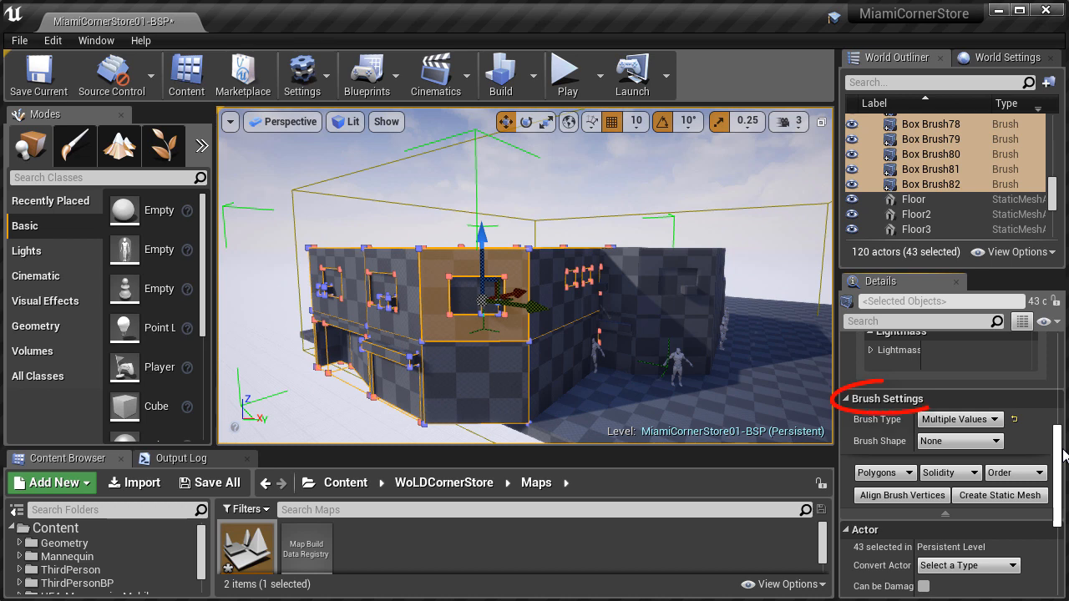
left_click(995, 498)
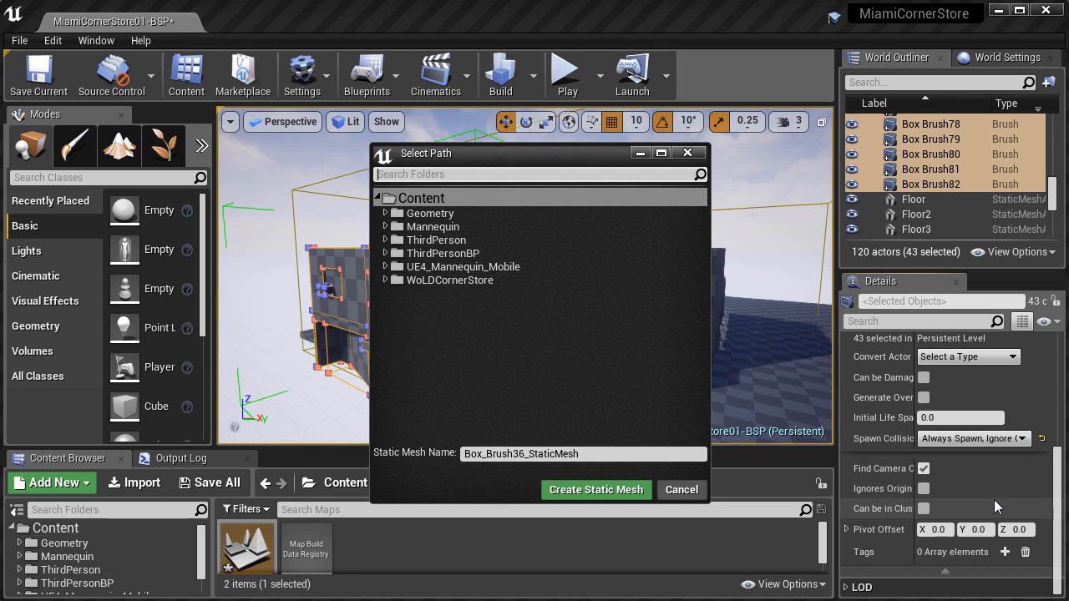
double_click(476, 281)
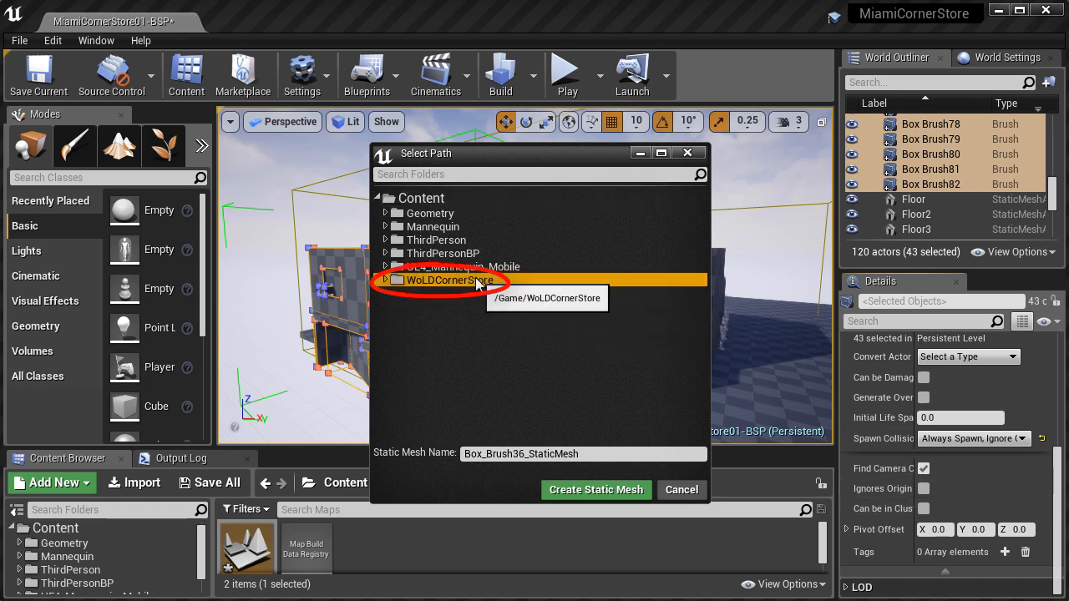
right_click(420, 326)
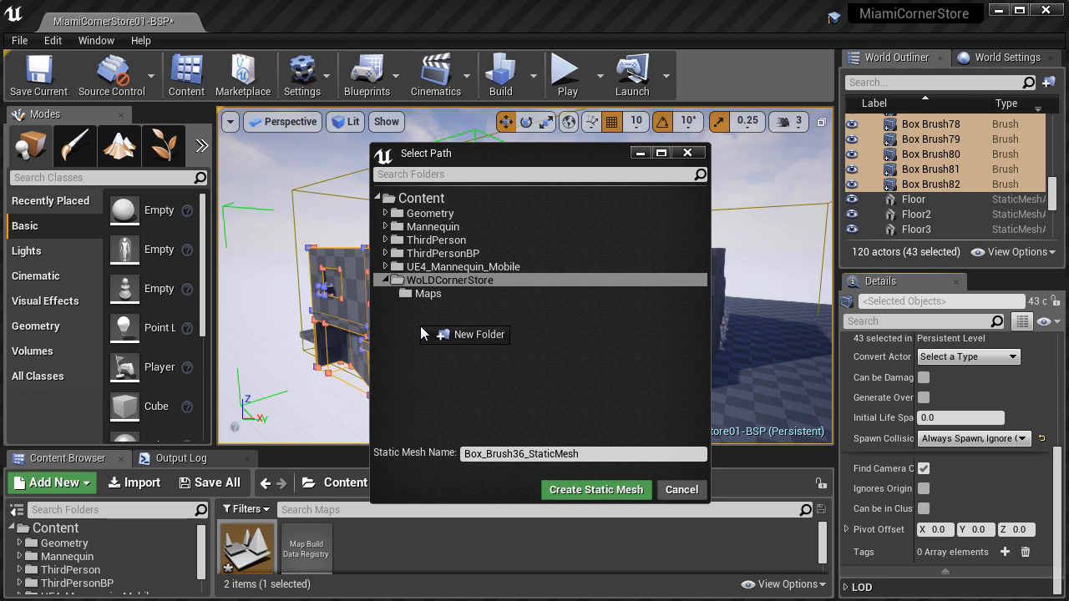
left_click(435, 333)
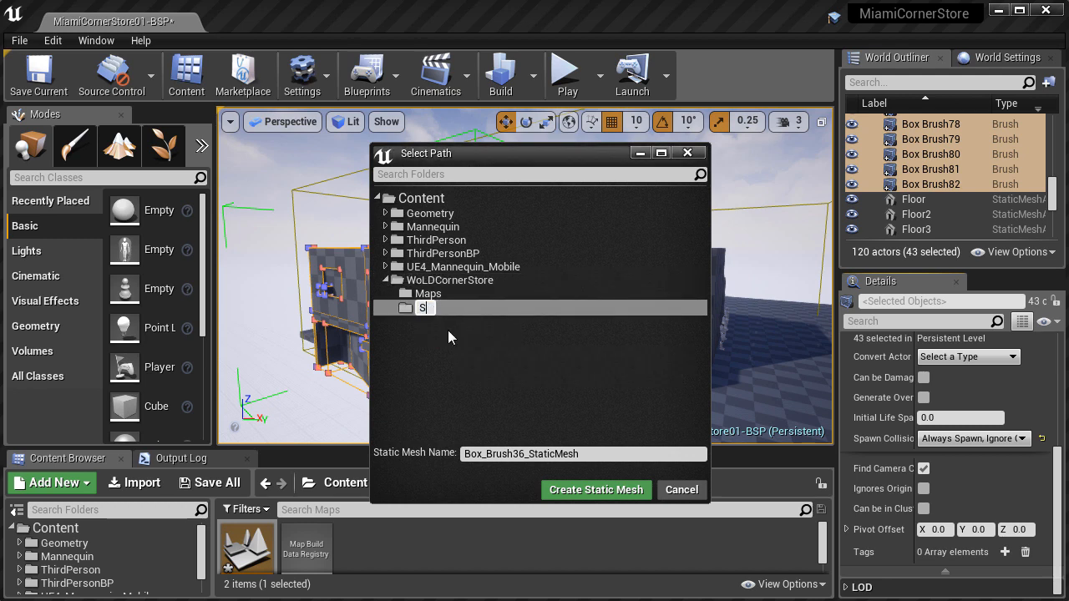
type("StaticMesh")
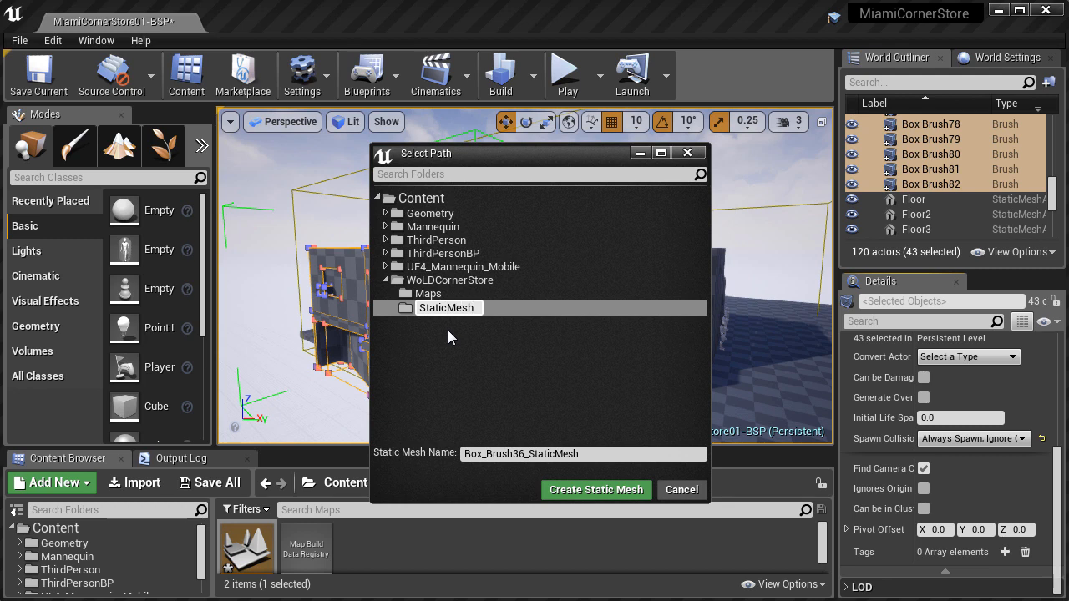
type("es")
key("Return")
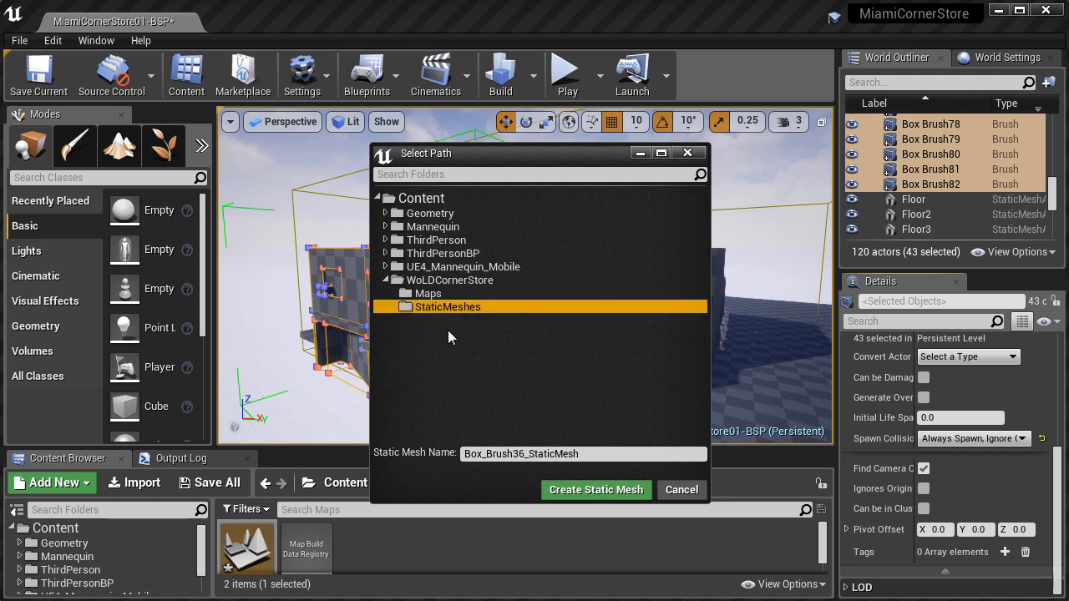
Name the static mesh SM_BSPTemplate and create it in the StaticMeshes folder
left_click(464, 454)
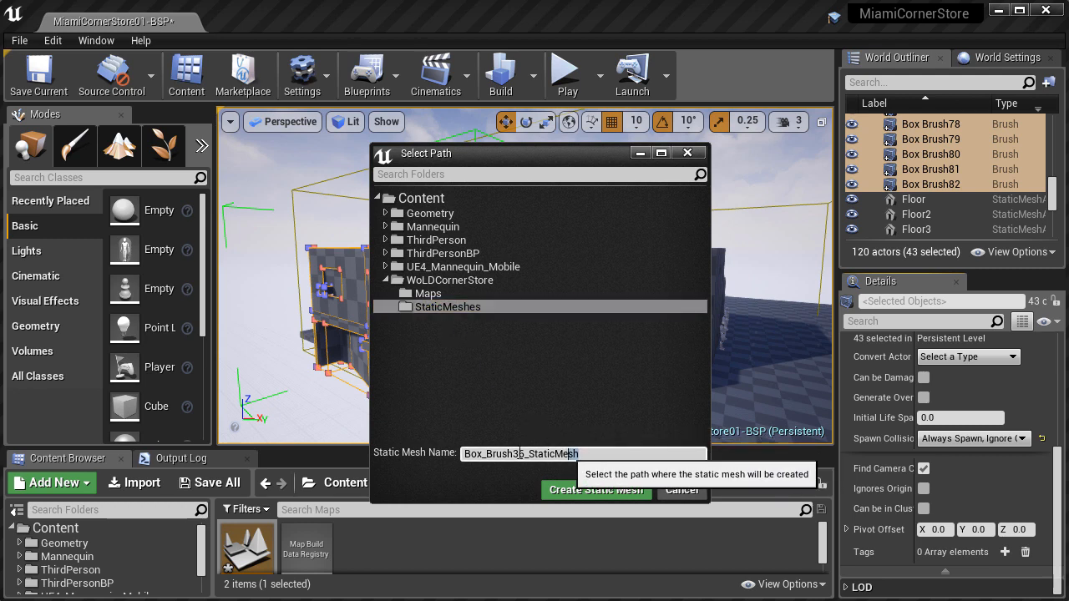
type("BS")
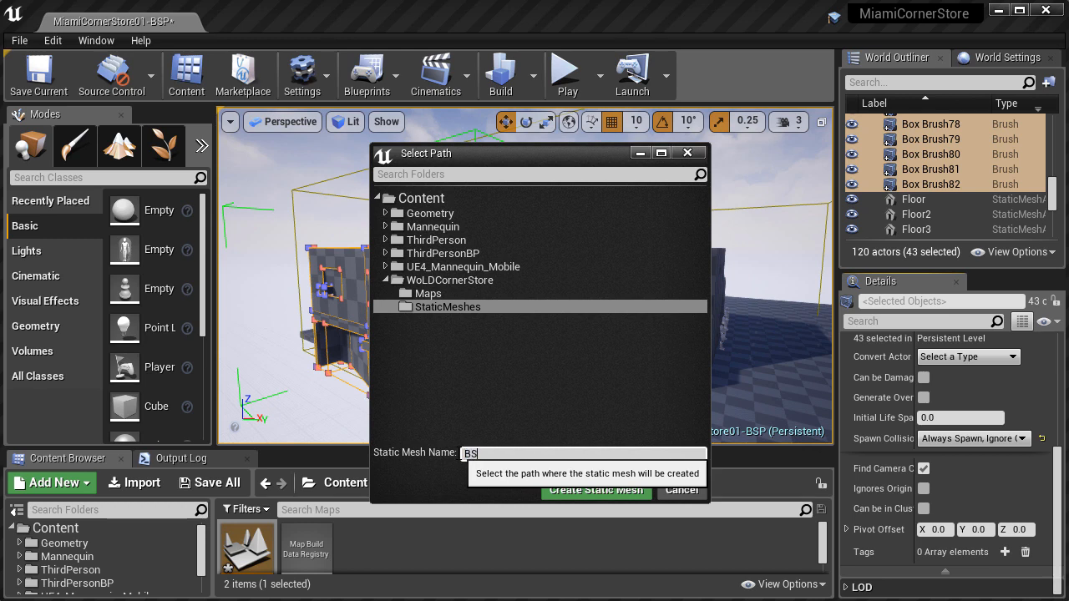
type("PSM_Template")
left_click(482, 453)
key("BackSpace")
key("BackSpace")
key("BackSpace")
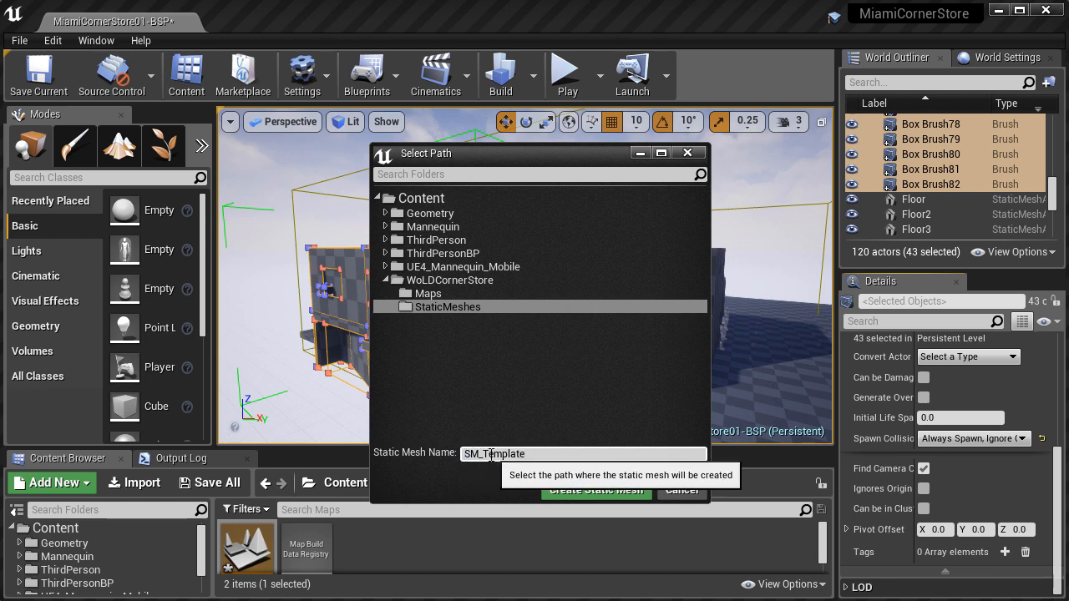
type("BSP")
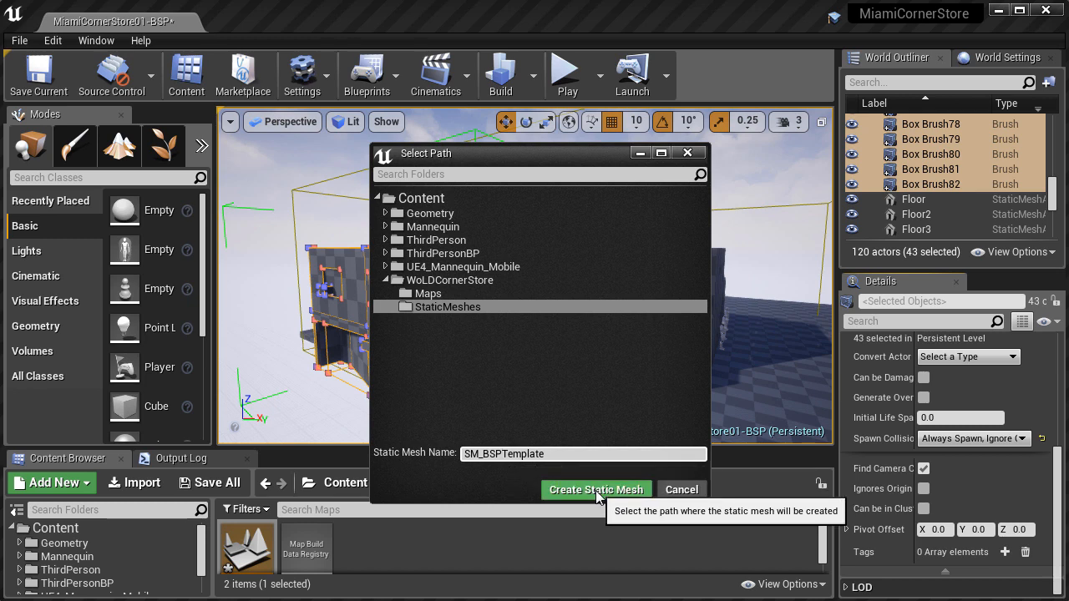
left_click(473, 310)
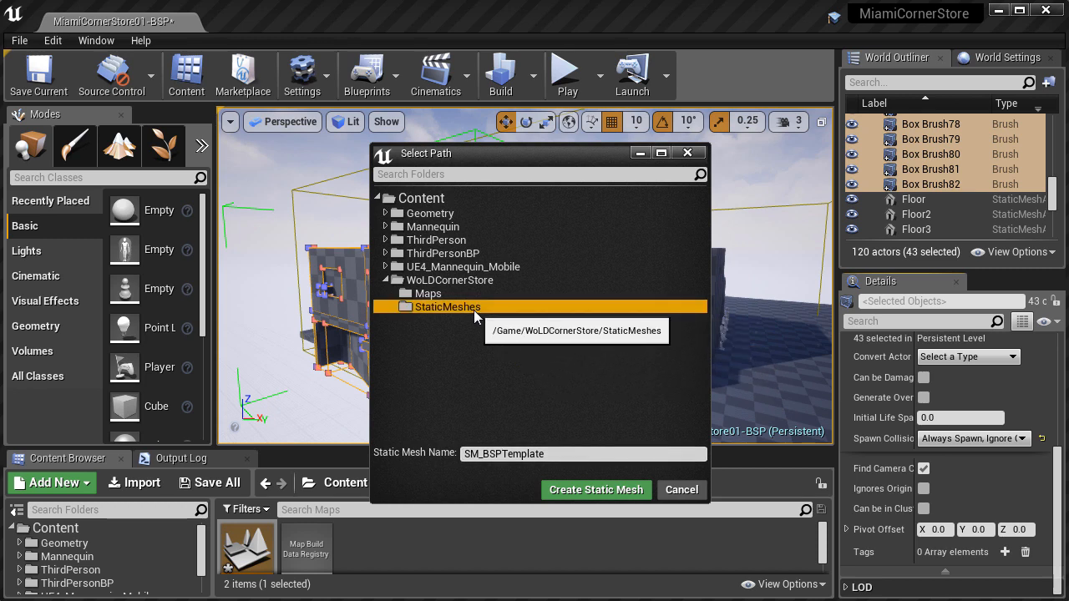
left_click(595, 492)
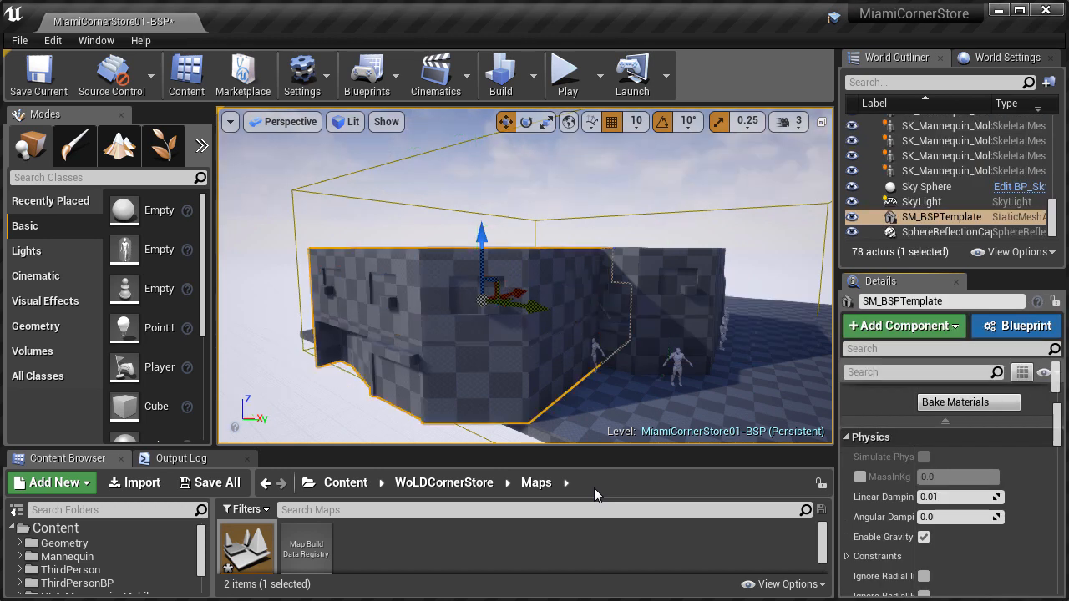
Enlarge the Content Browser and open the StaticMeshes folder under WoLDCornerStore
mouse_move(481, 243)
left_mouse_down()
mouse_move(481, 192)
mouse_move(481, 266)
mouse_move(481, 200)
mouse_move(480, 242)
left_mouse_up()
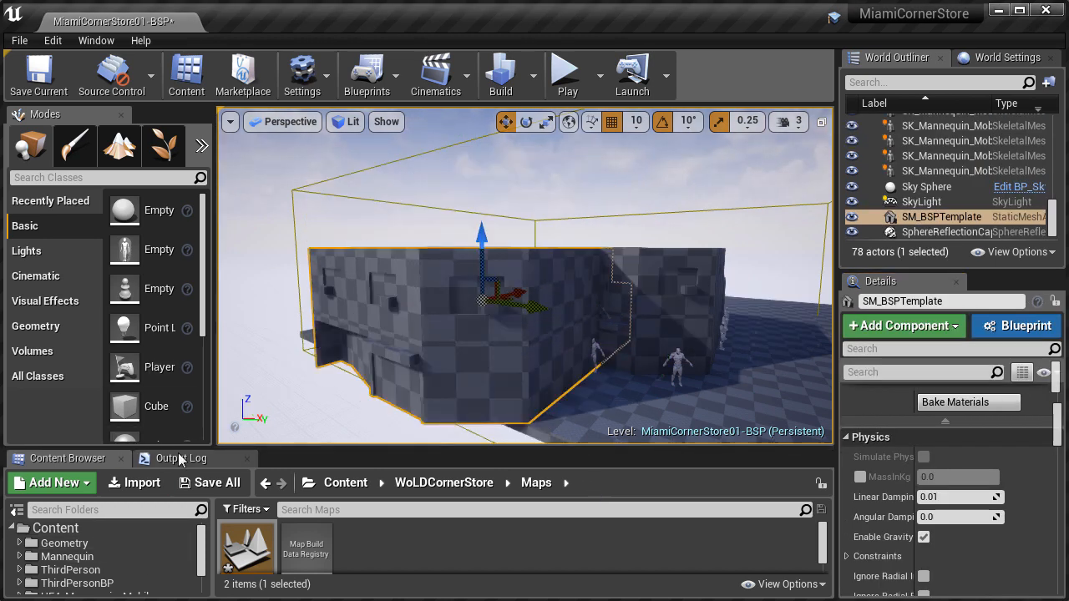
left_click_drag(182, 447, 182, 414)
scroll(98, 576, "down", 2)
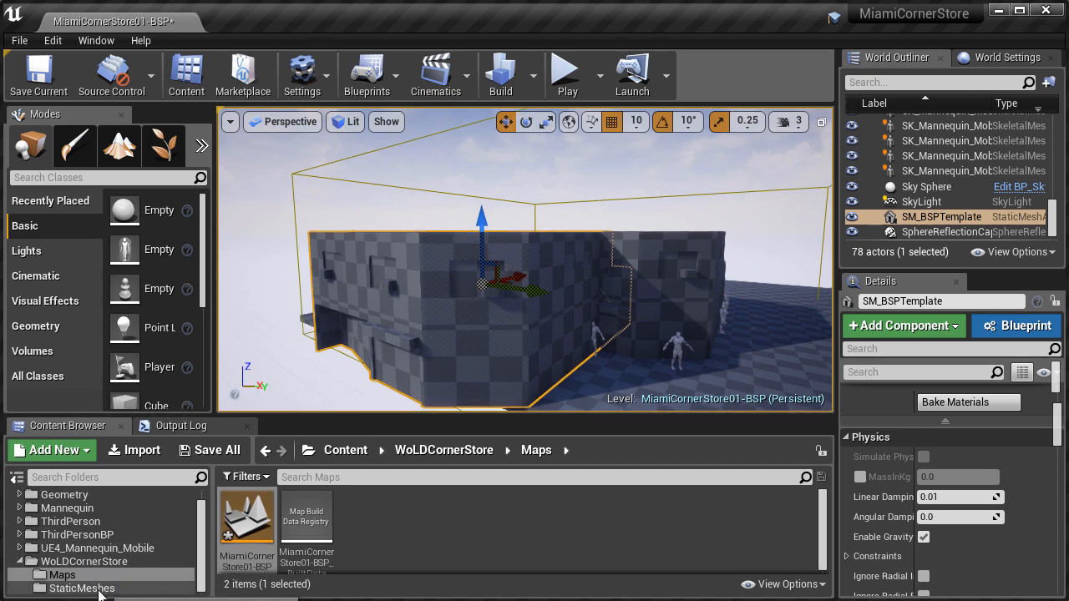
left_click(82, 587)
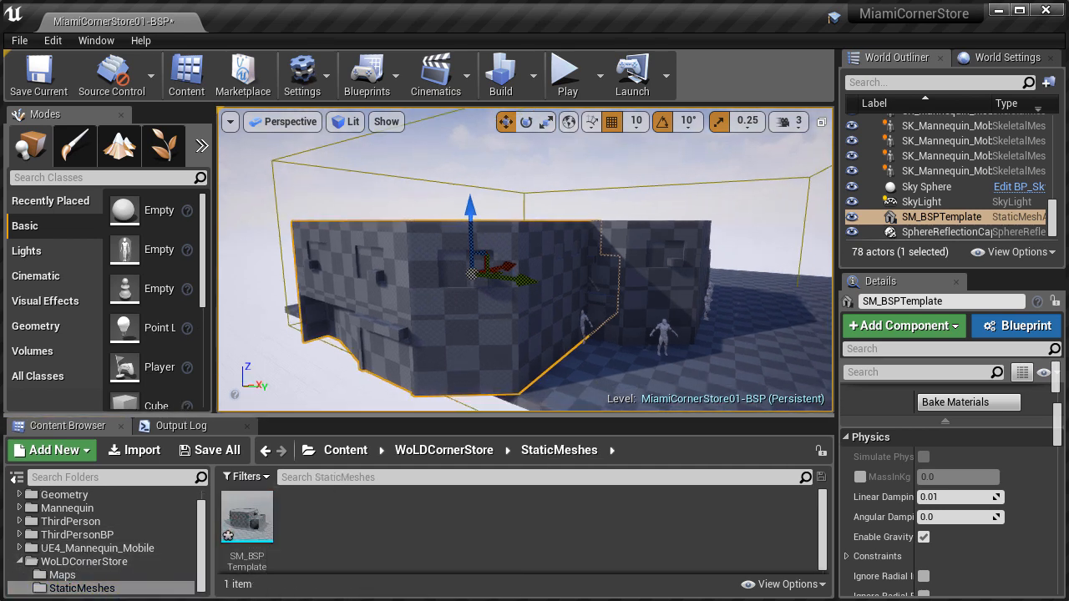
Try removing the building mesh from the level and placing SM_BSPTemplate from the StaticMeshes folder, and undo the removal
scroll(448, 306, "up", 2)
key("Delete")
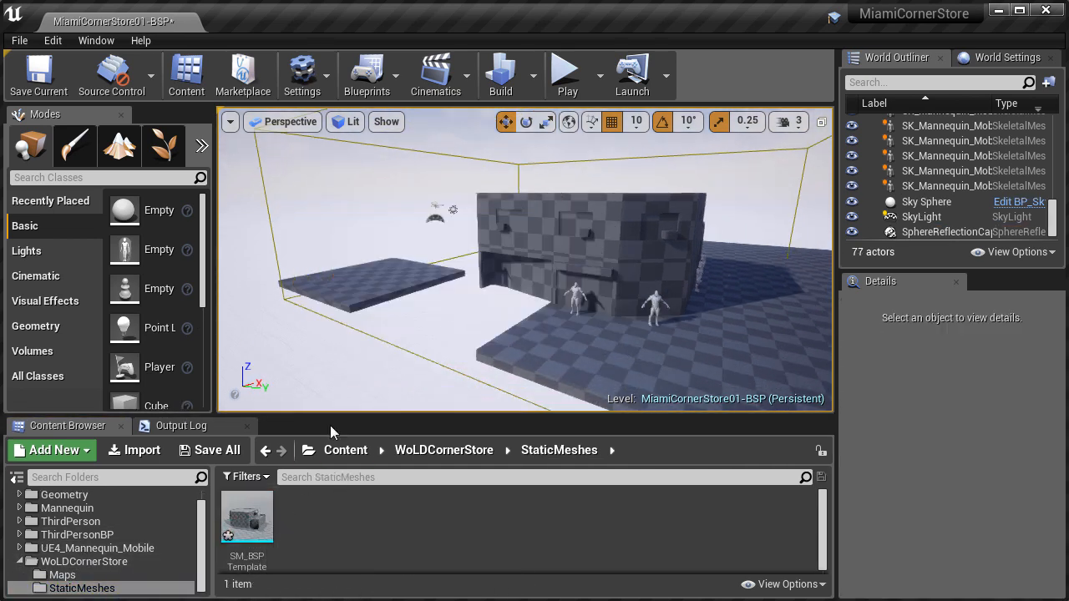
left_click_drag(247, 518, 450, 326)
key("Delete")
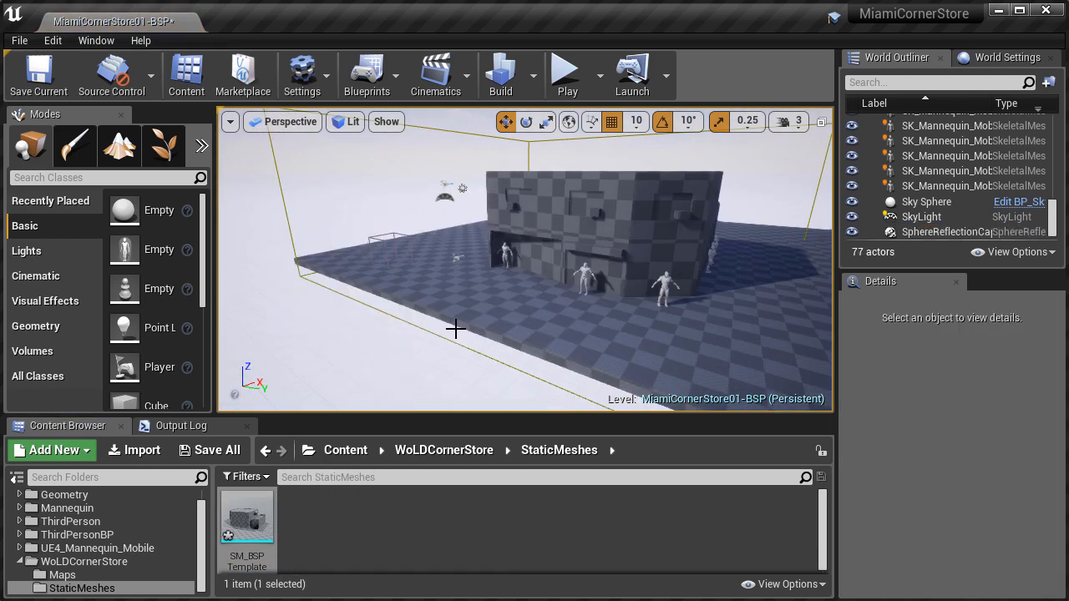
key("ctrl+z")
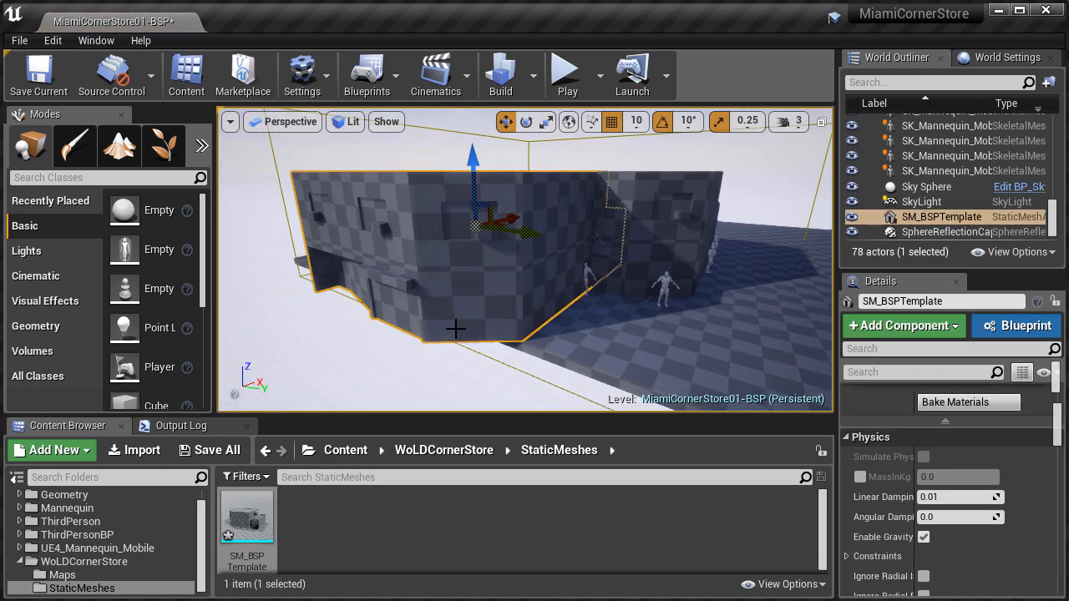
Inspect SM_BSPTemplate in the Static Mesh Editor from outside the building and close the editor
double_click(263, 509)
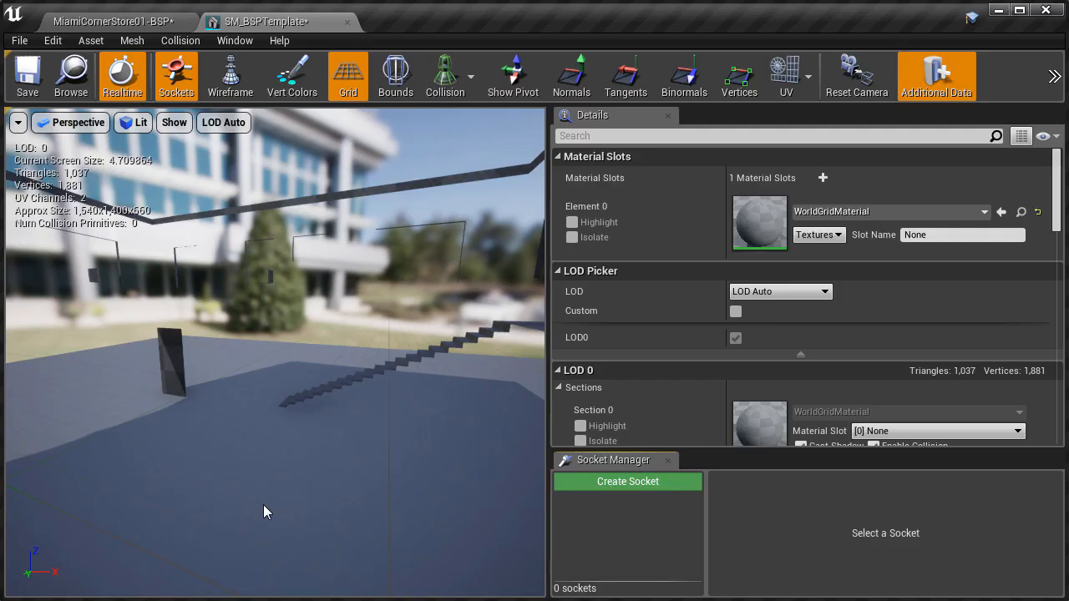
mouse_move(321, 431)
left_mouse_down()
mouse_move(218, 414)
mouse_move(321, 430)
left_mouse_up()
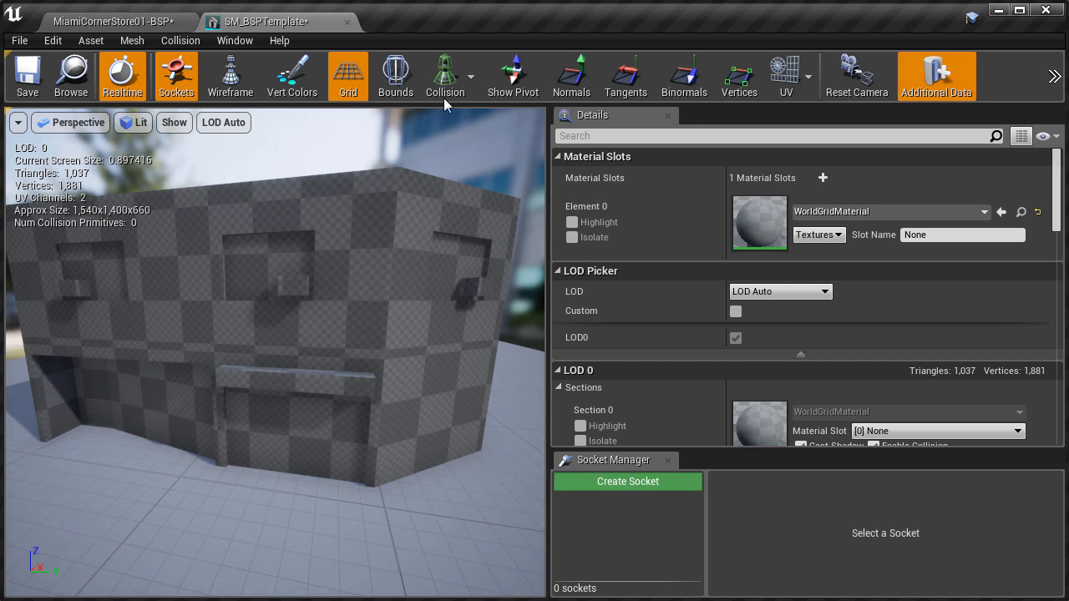
left_click(347, 21)
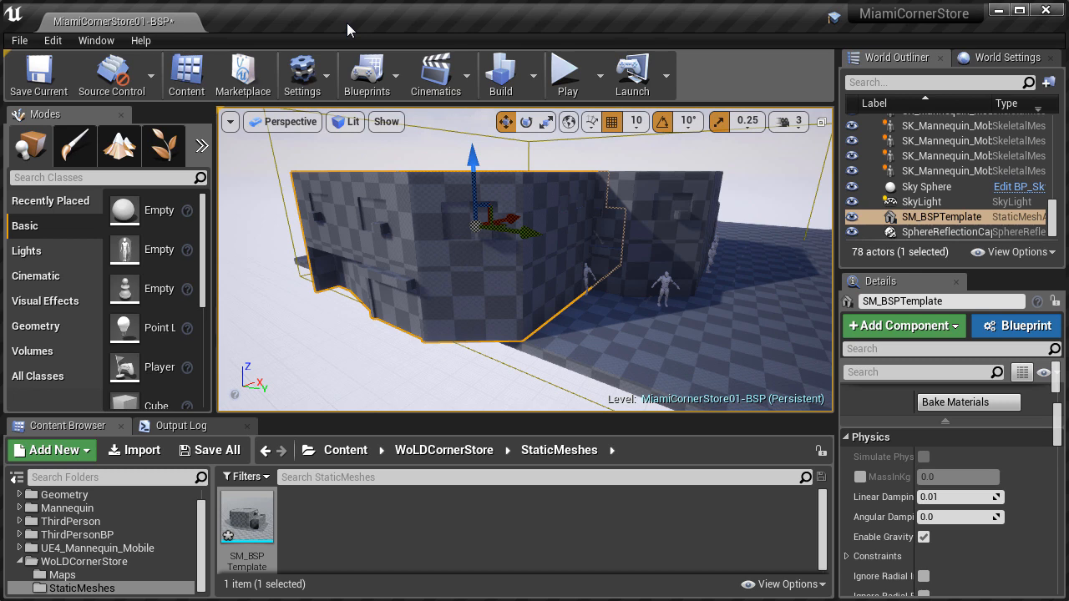
Start exporting the SM_BSPTemplate asset with Object File (*.OBJ) as the file type, and cancel the export
right_click(241, 520)
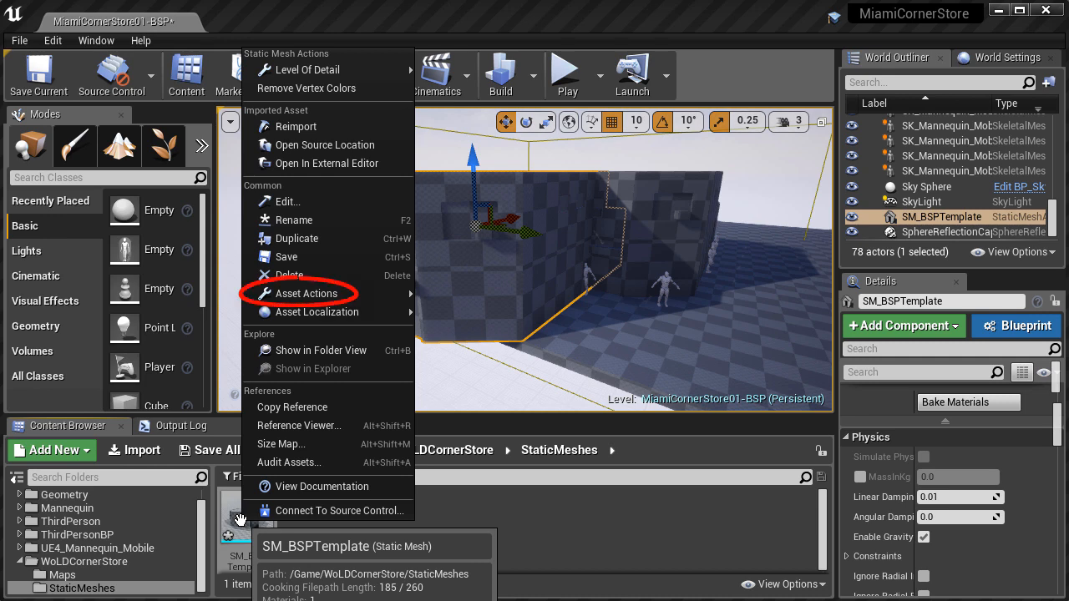
mouse_move(298, 297)
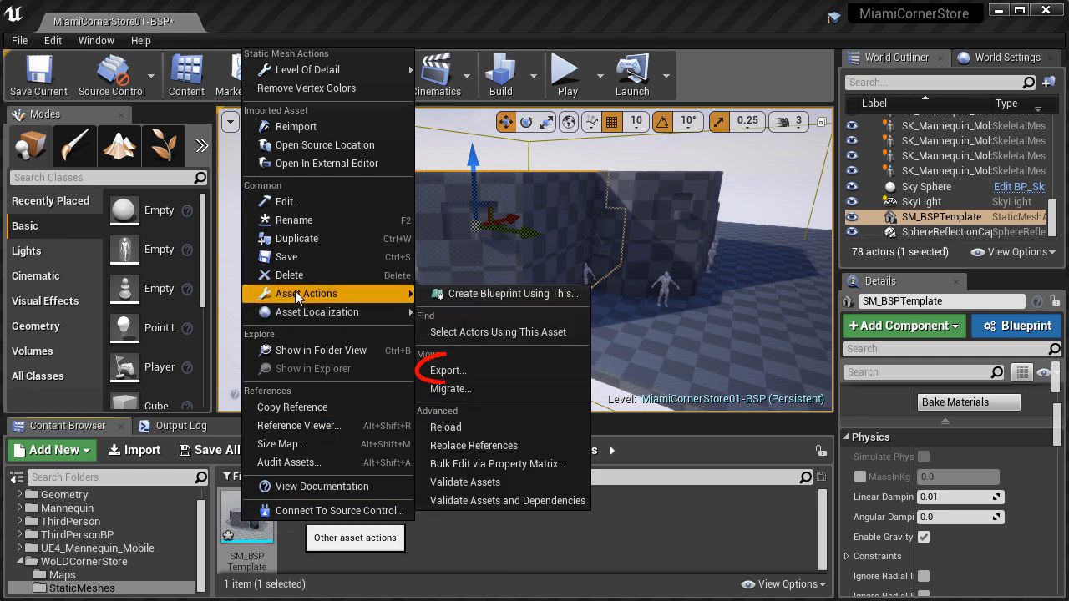
left_click(458, 375)
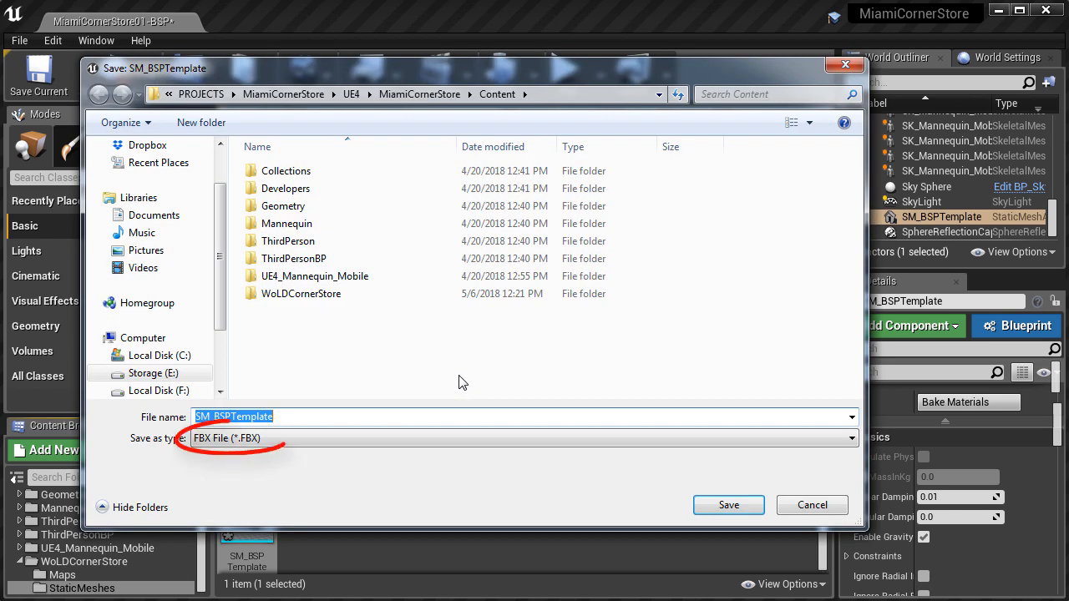
left_click(294, 440)
left_click(263, 469)
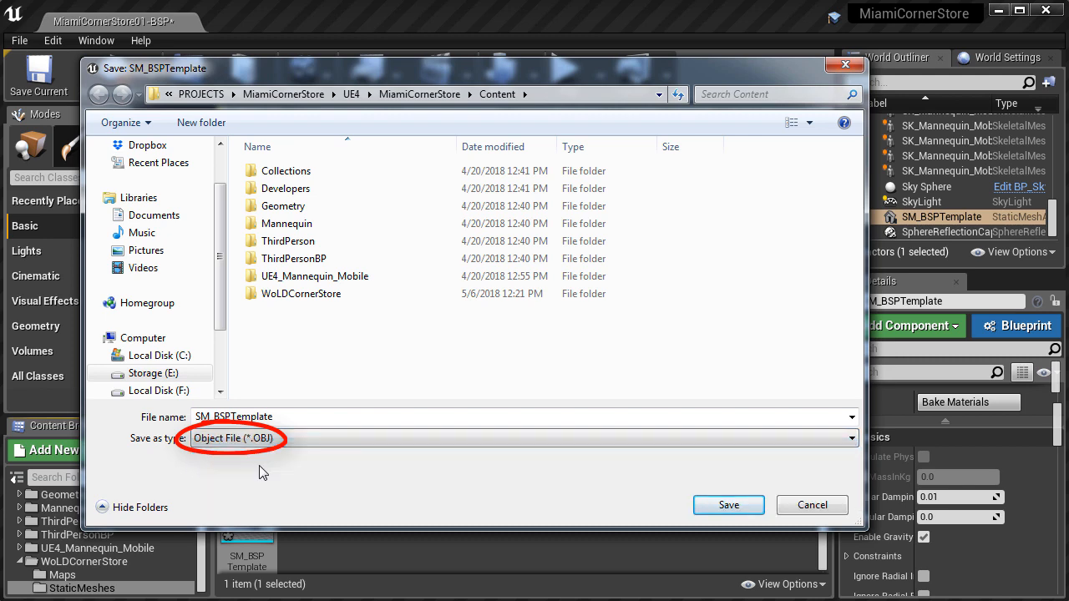
left_click(811, 505)
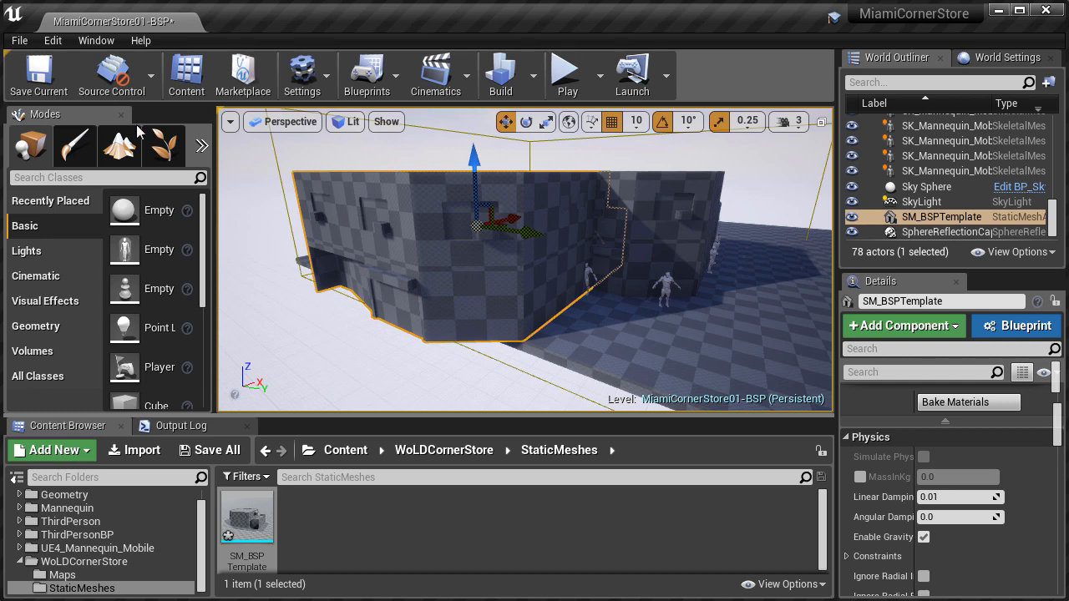
Export the selected building mesh as Object (*.obj) to a folder under MayaLT's MiamiCornerStore, without exporting the materials as images
left_click(25, 41)
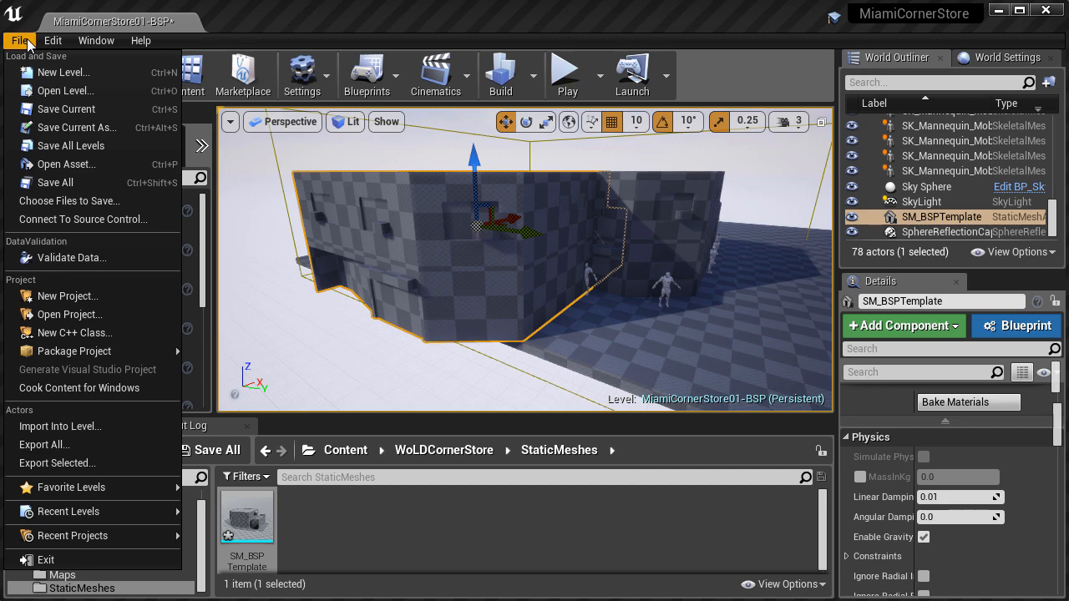
left_click(81, 464)
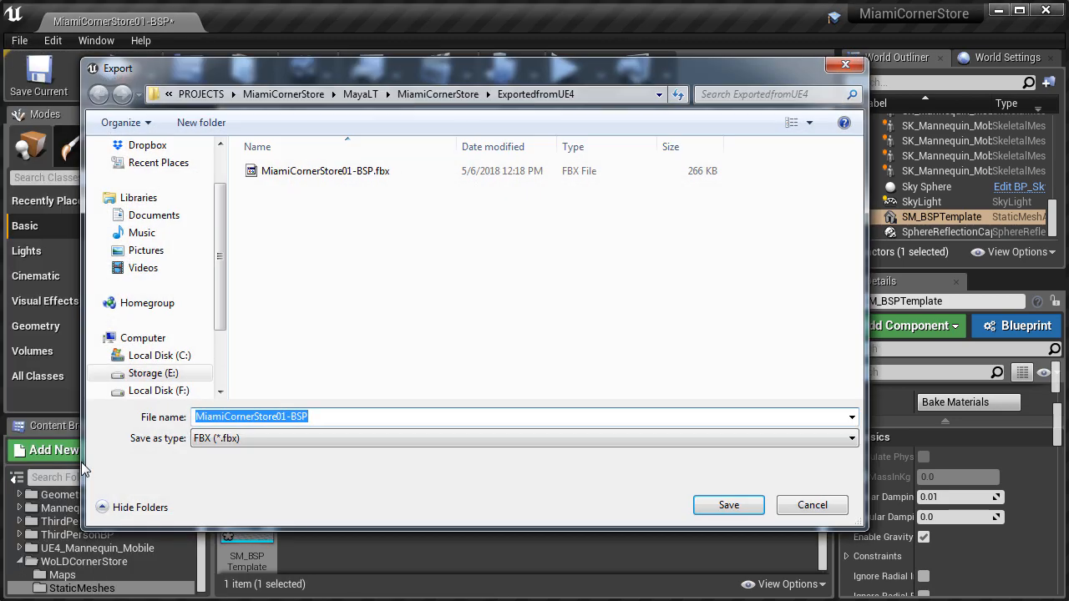
left_click(222, 439)
left_click(225, 466)
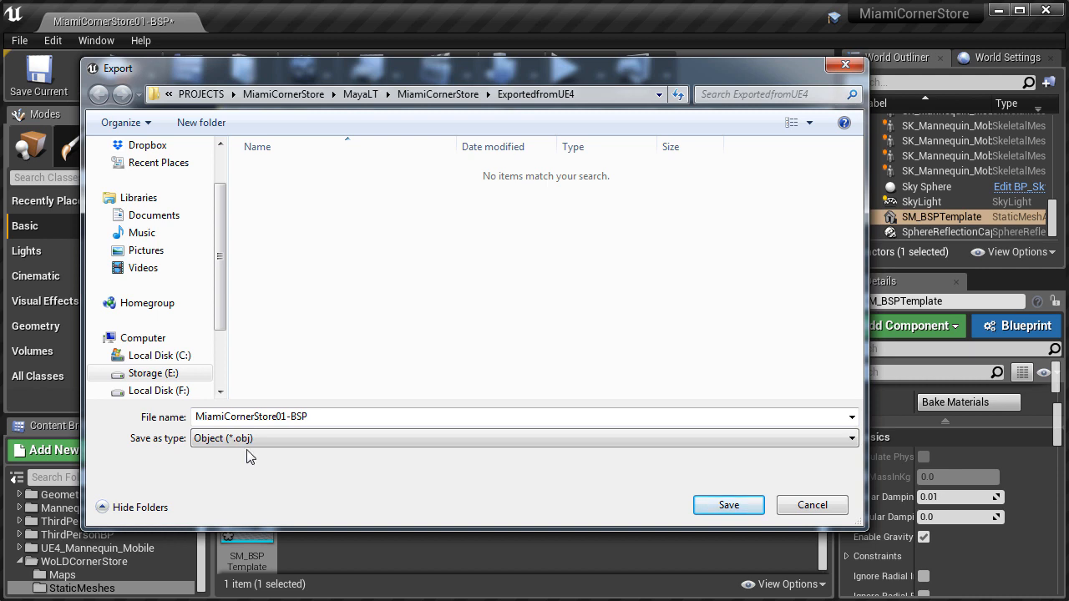
left_click(438, 94)
left_click(320, 224)
double_click(320, 222)
left_click(258, 446)
left_click(250, 469)
left_click(718, 506)
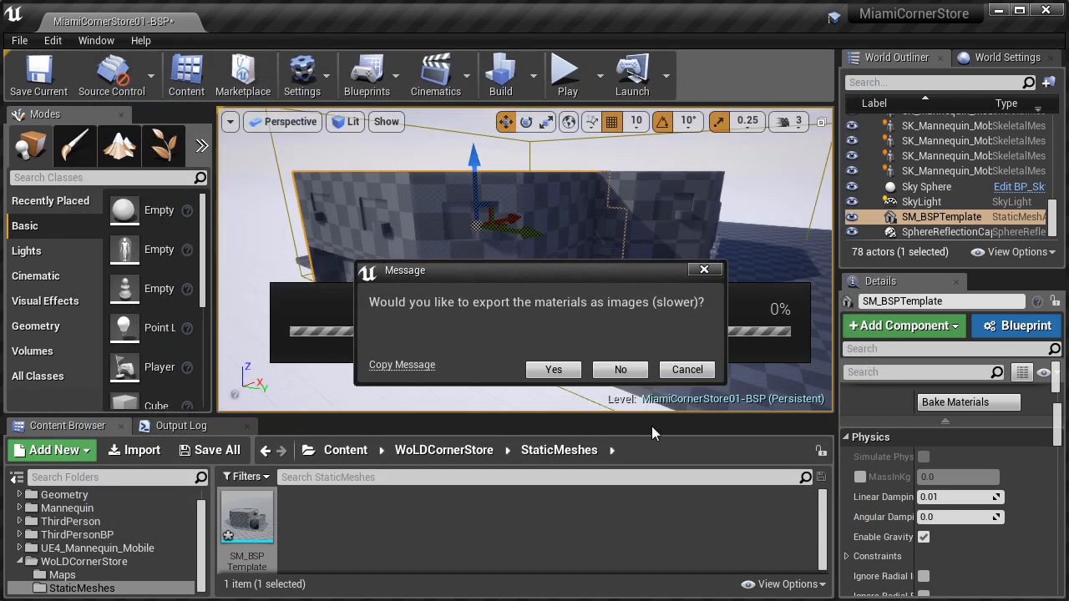
left_click(621, 370)
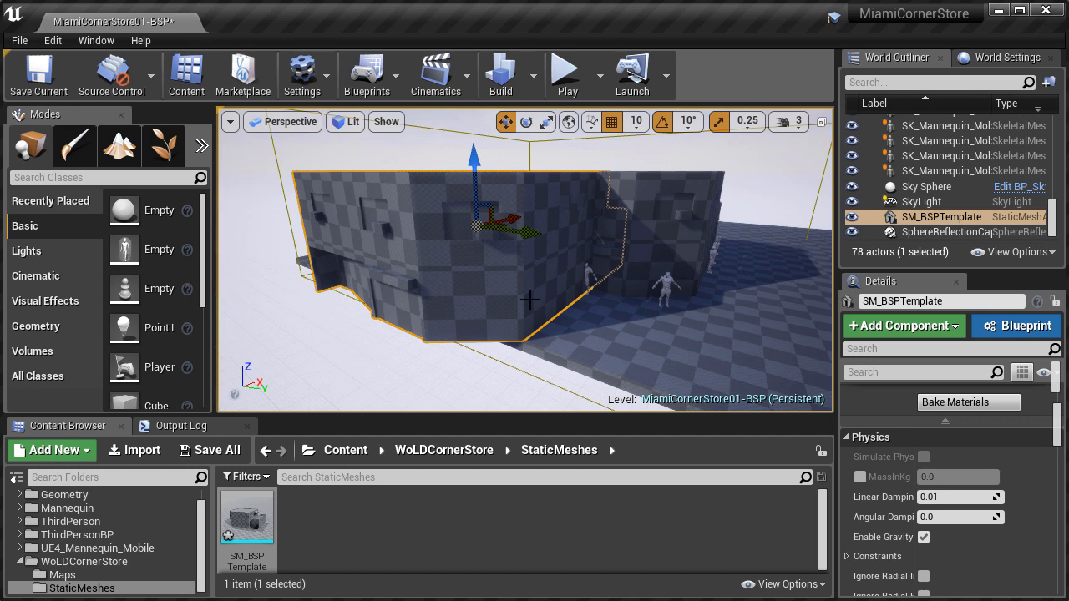
Delete the SM_BSPTemplate building from the level and show the contents of the StaticMeshes folder
right_click_drag(615, 342, 646, 343)
key("Delete")
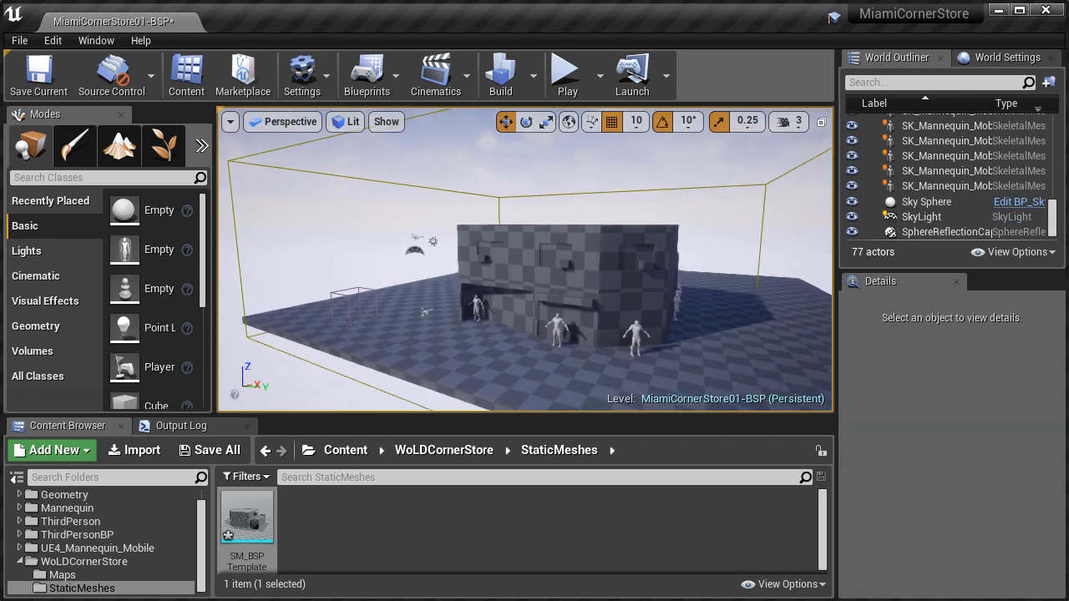
left_click(117, 562)
left_click(93, 588)
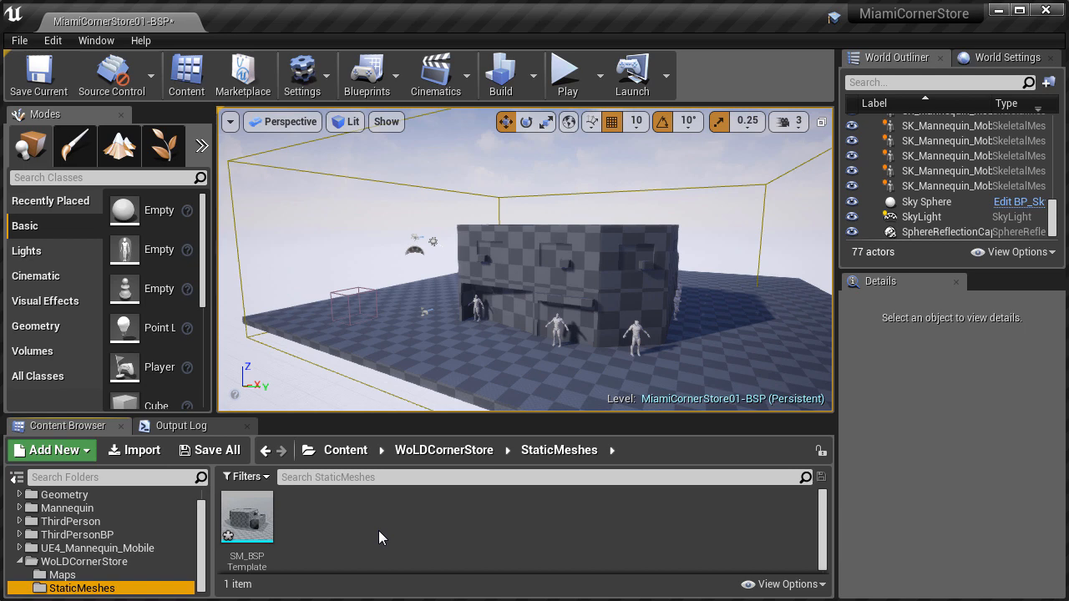
Save the current level and all remaining modified assets in the project
right_click_drag(464, 343, 501, 334)
key("shift+space")
key("shift+space")
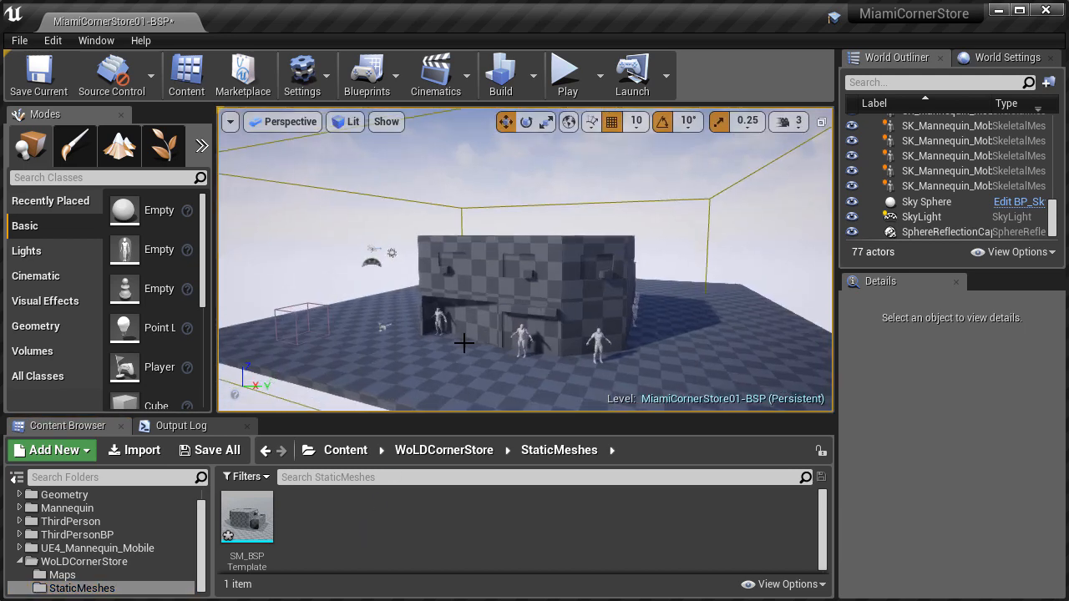
key("ctrl+s")
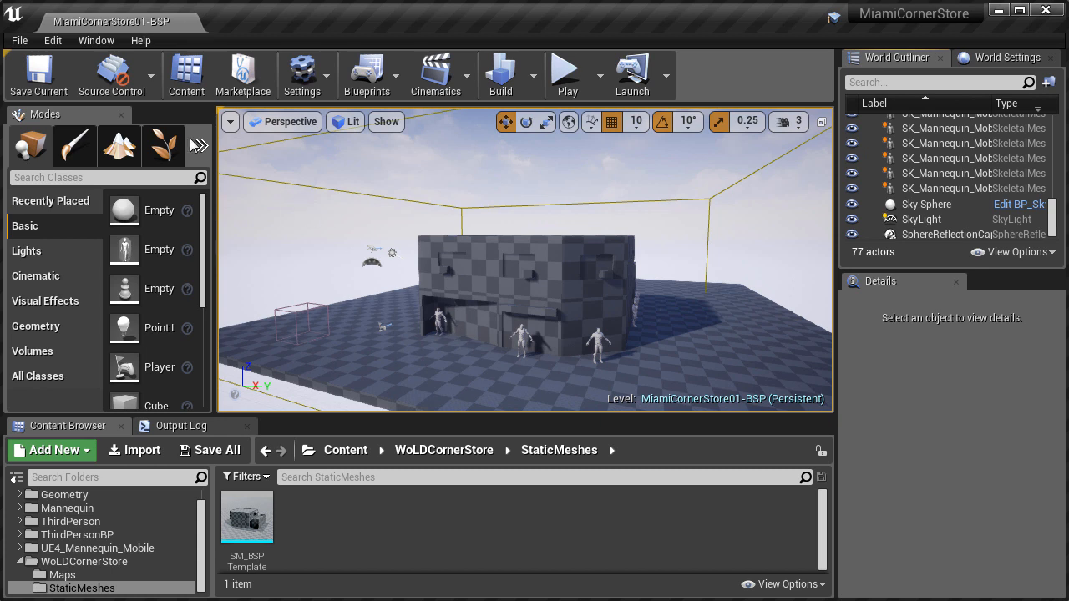
left_click(20, 40)
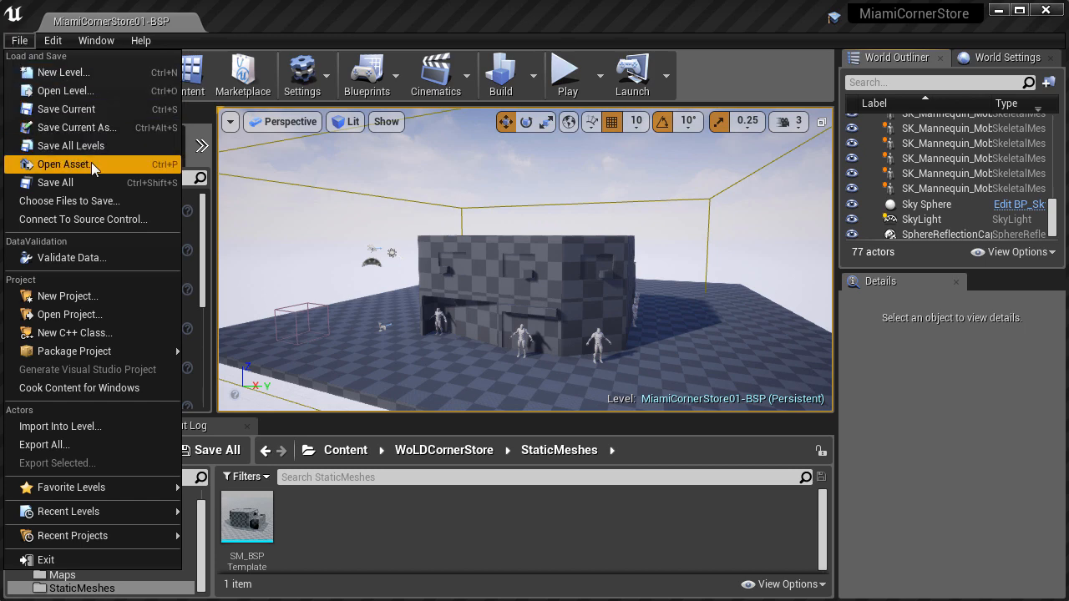
left_click(105, 182)
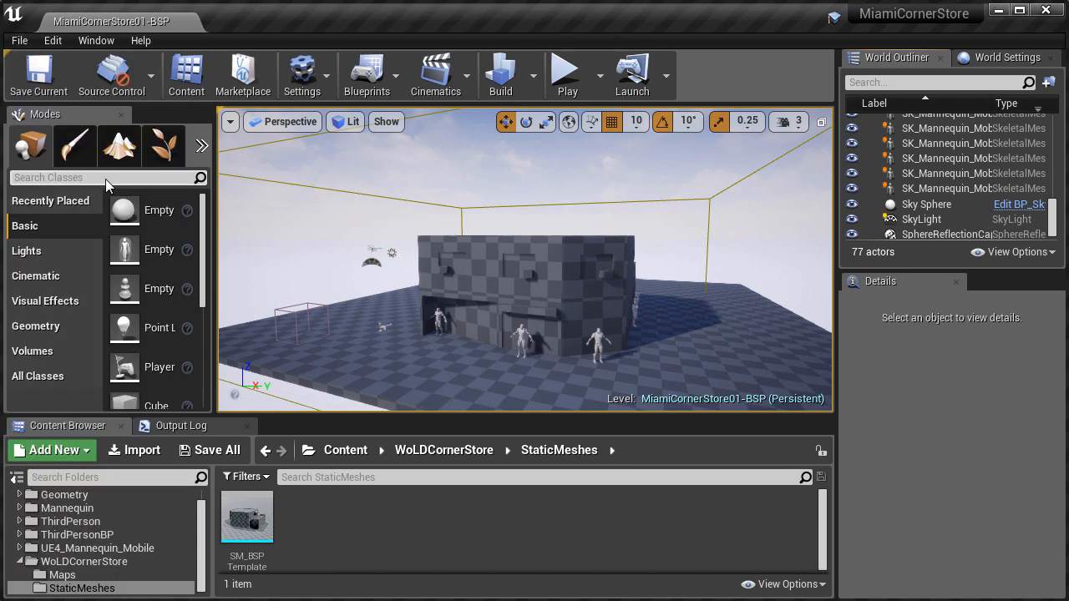